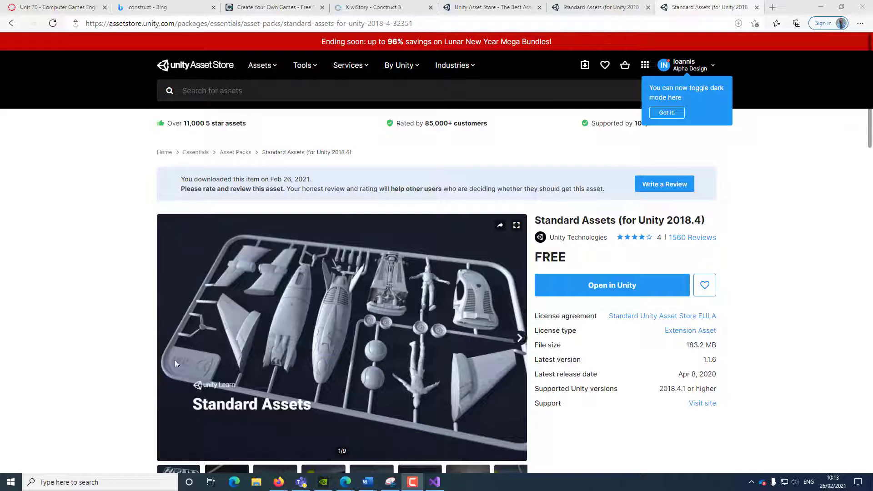
# Launch Unity Hub from a Start menu search for 'uni' and check the available Unity versions.
pyautogui.click(10, 483)
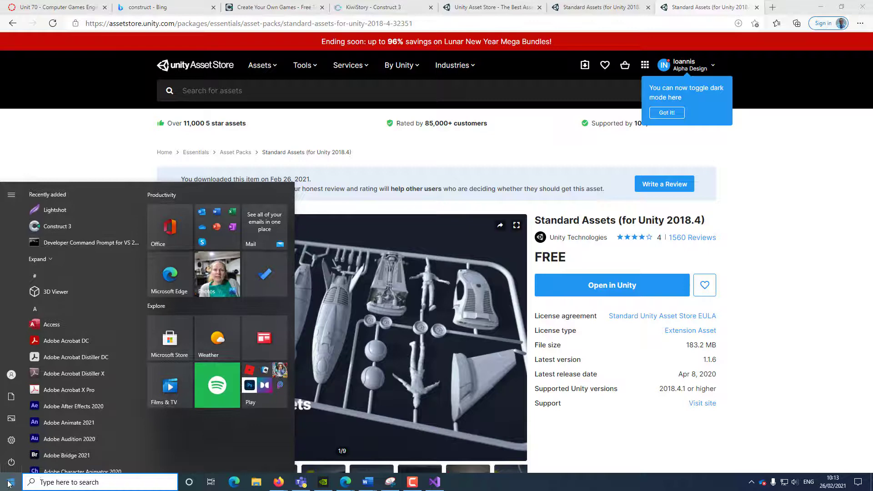
pyautogui.write('uni')
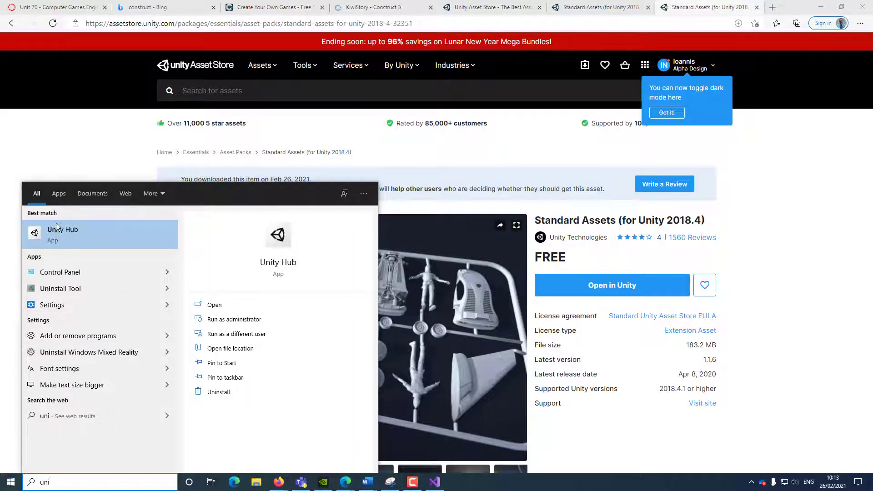
pyautogui.click(91, 234)
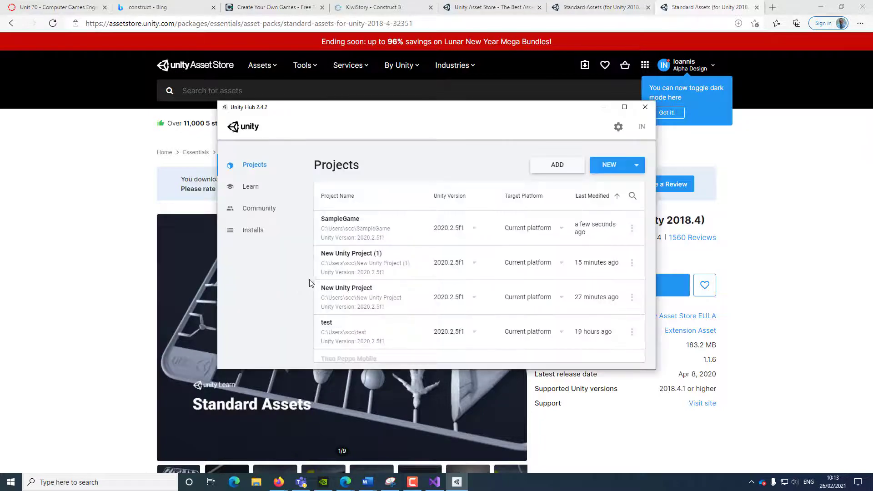
pyautogui.click(635, 174)
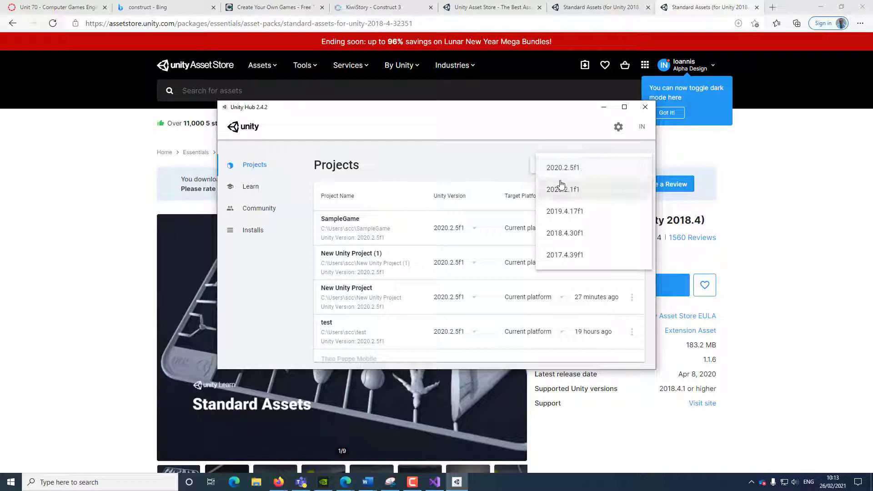
pyautogui.click(275, 269)
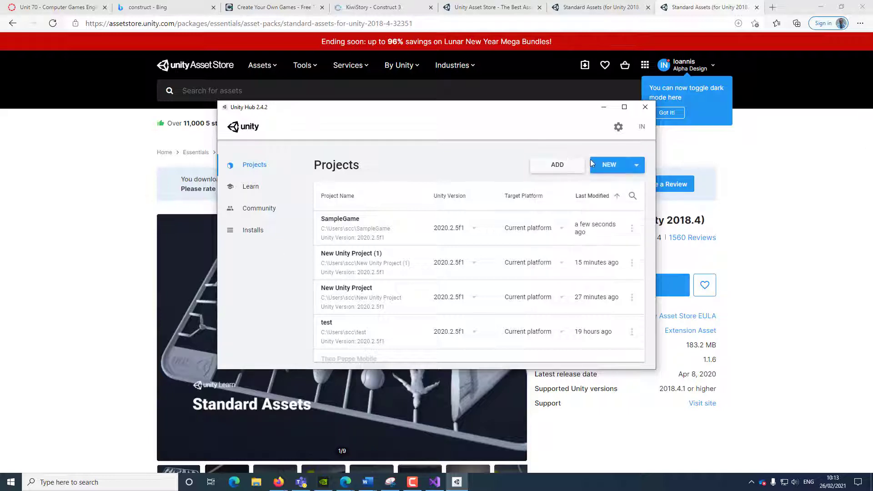
# Begin adding Unity 2020.2.6f1 from the Installs page.
pyautogui.click(255, 231)
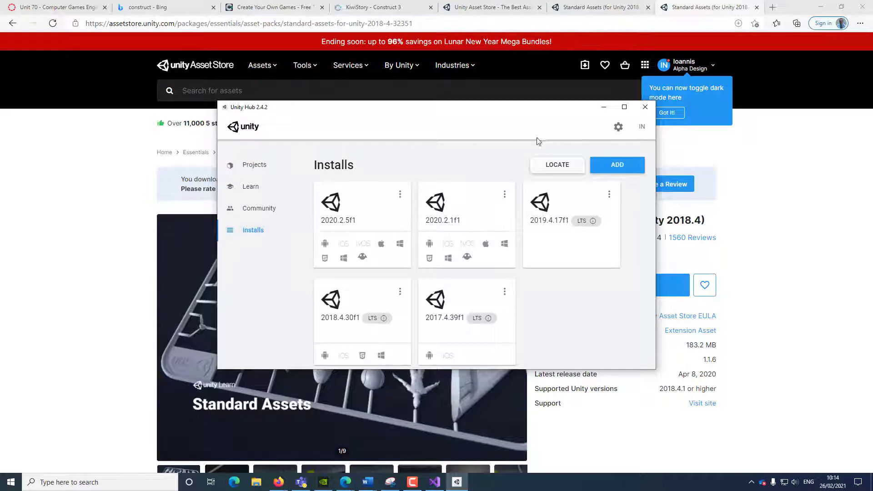
pyautogui.click(596, 163)
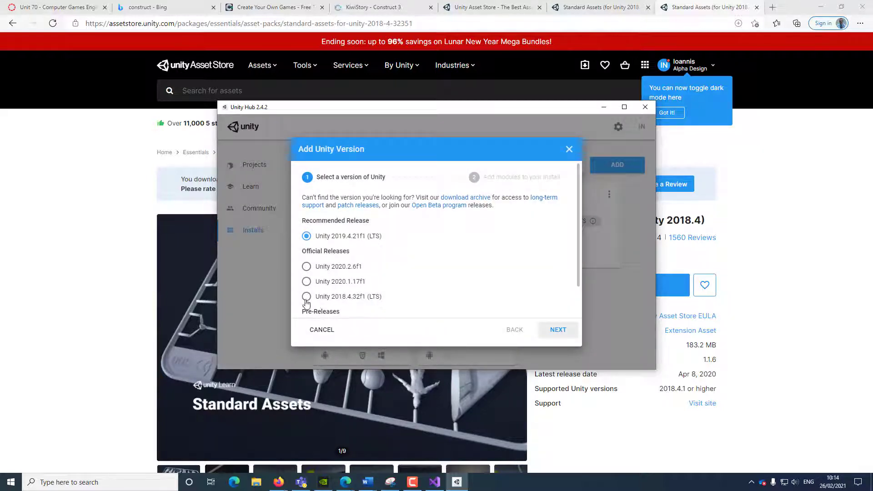
pyautogui.click(338, 268)
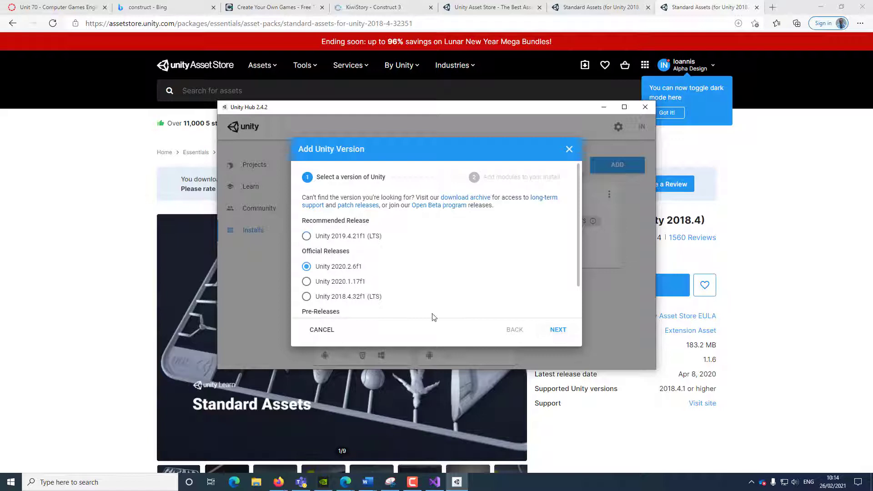
pyautogui.click(557, 330)
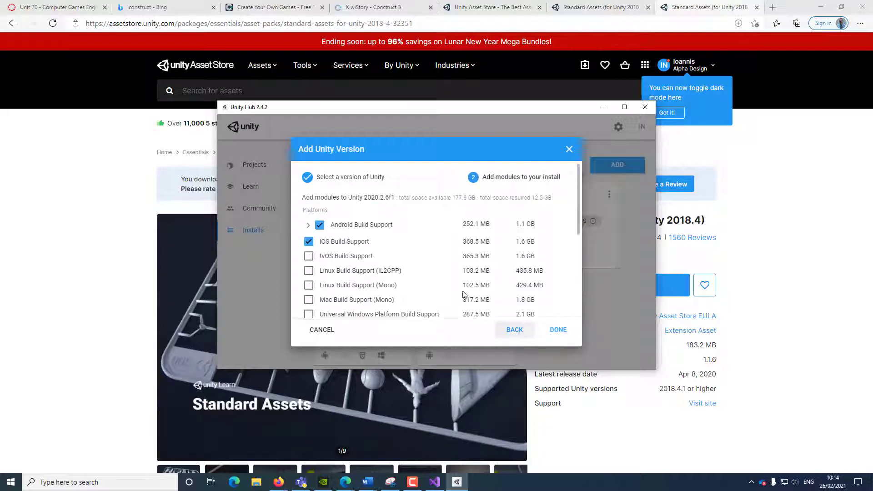
# Tick the WebGL, Windows (IL2CPP) and Universal Windows Platform build support modules.
pyautogui.scroll(-1, 367, 272)
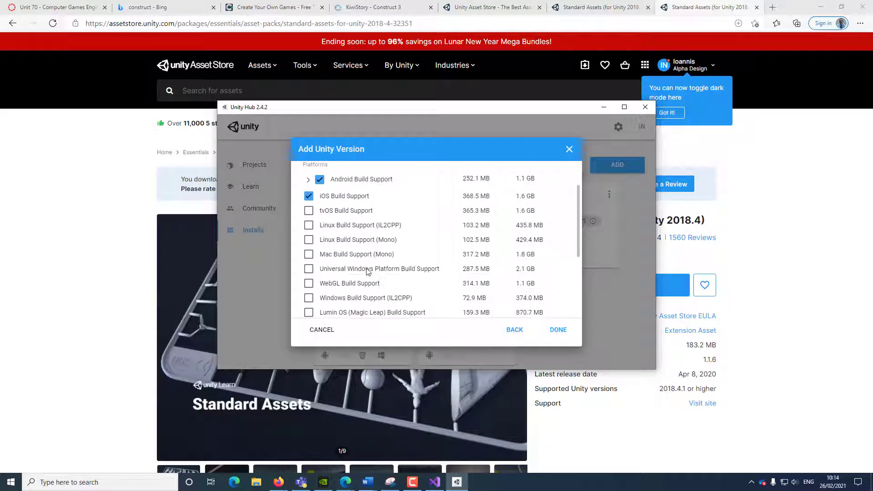
pyautogui.click(306, 285)
pyautogui.click(309, 299)
pyautogui.scroll(-3, 315, 275)
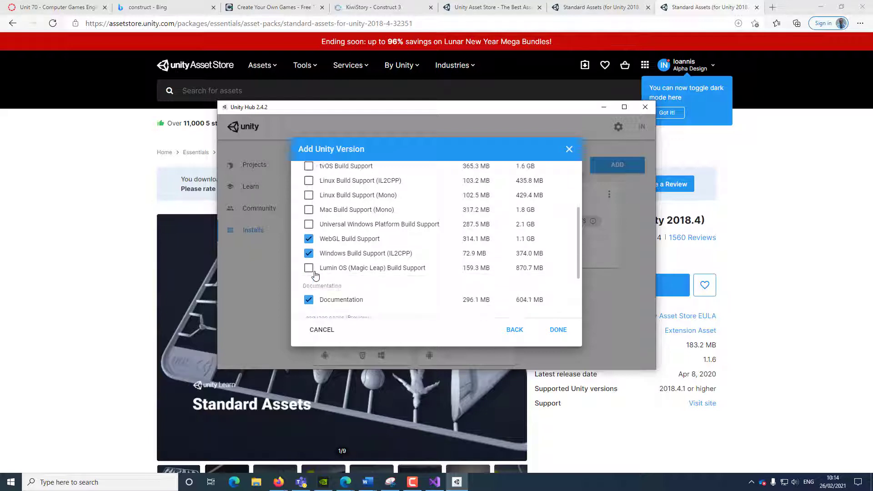
pyautogui.scroll(3, 315, 276)
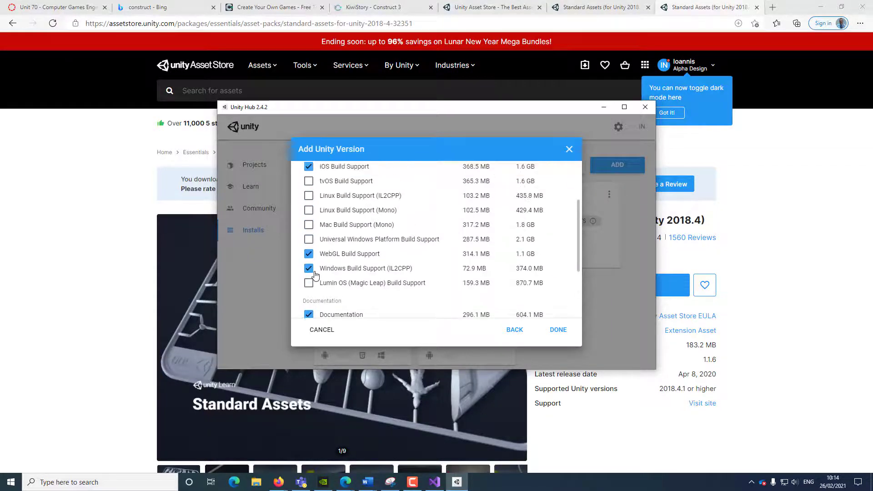
pyautogui.scroll(1, 308, 298)
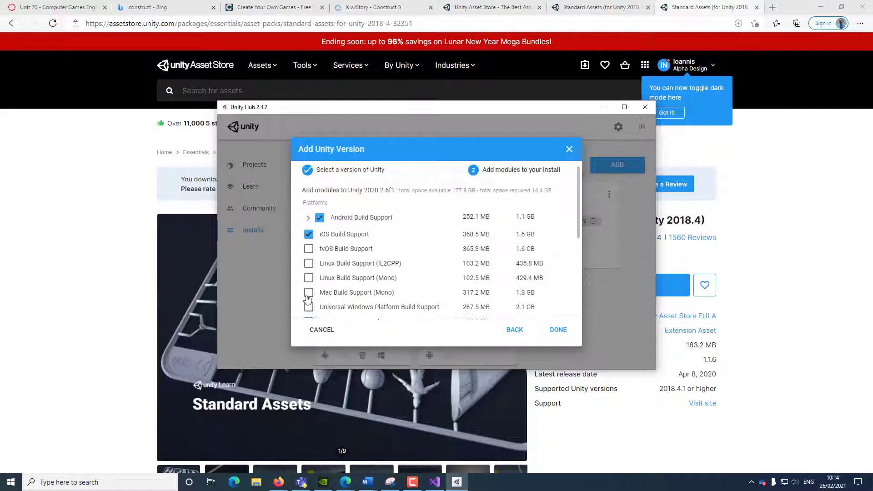
pyautogui.scroll(-1, 329, 259)
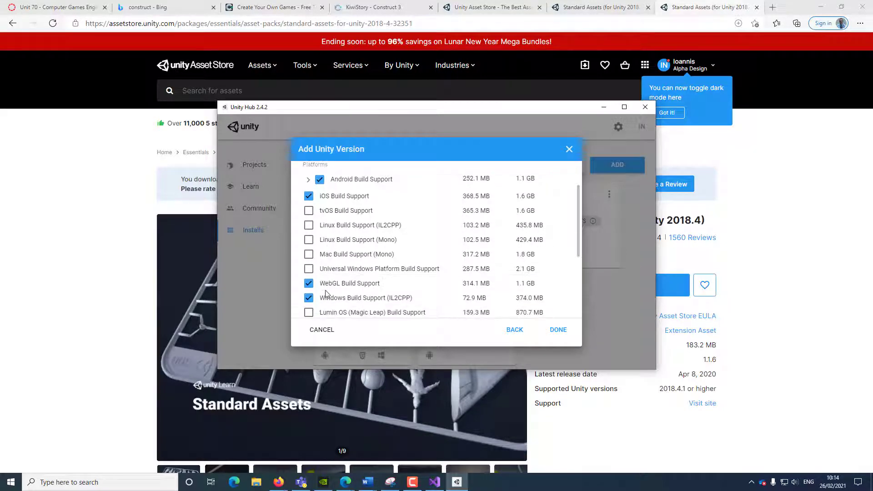
pyautogui.click(310, 270)
pyautogui.scroll(-2, 311, 274)
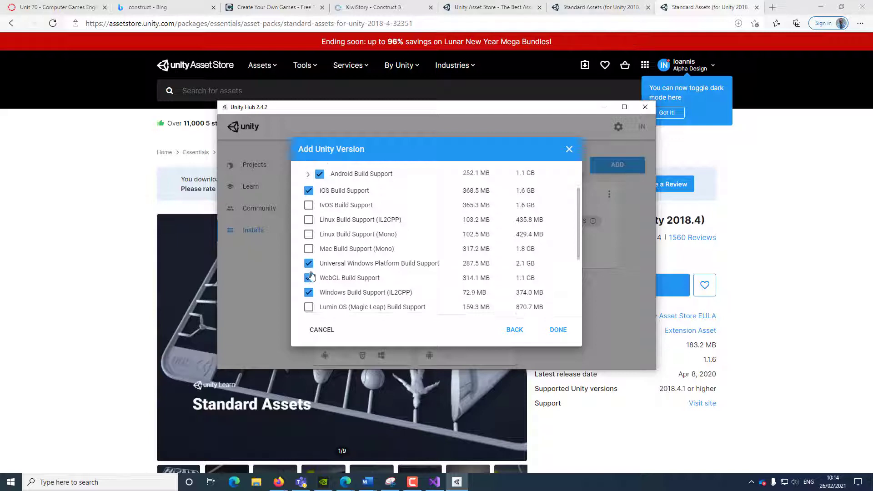
pyautogui.scroll(3, 311, 279)
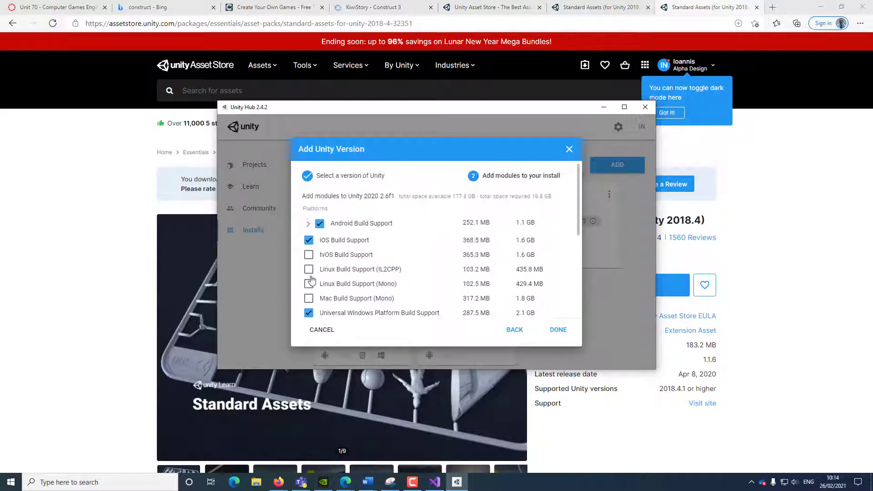
pyautogui.scroll(-2, 309, 263)
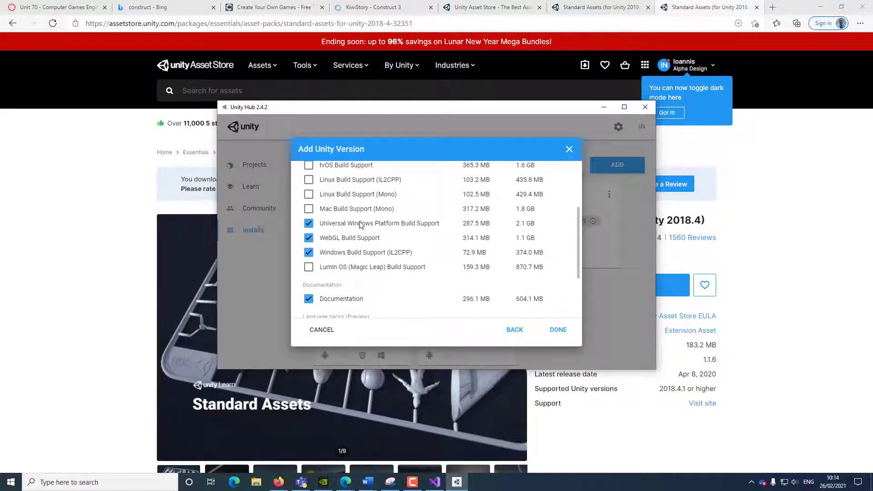
# Start the 2020.2.6f1 install, then create the 3D project MyNewGame with Unity 2020.2.5f1.
pyautogui.click(557, 330)
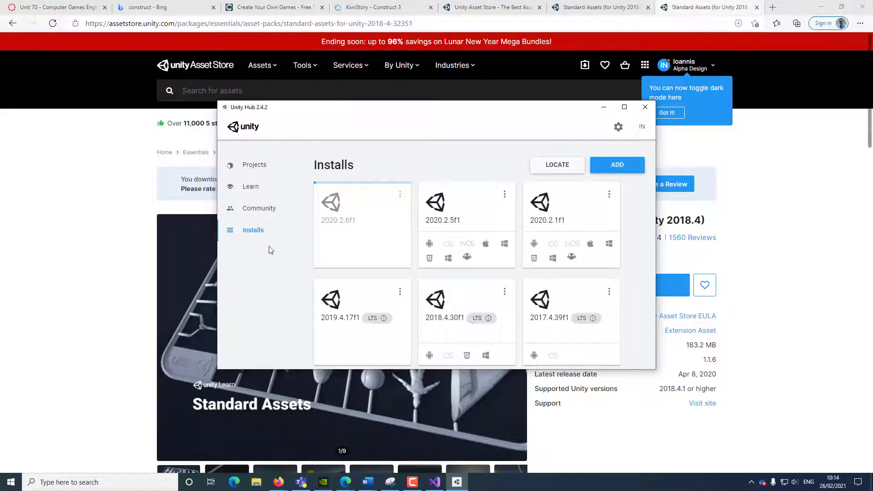
pyautogui.click(245, 167)
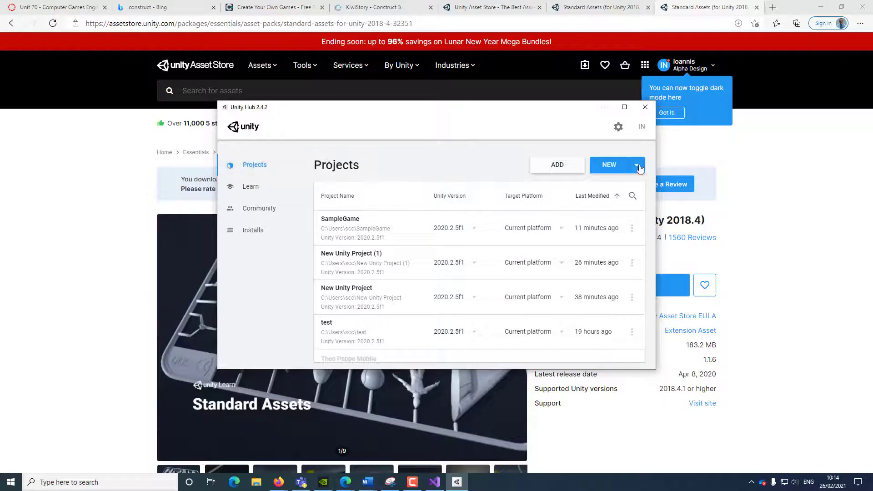
pyautogui.click(637, 166)
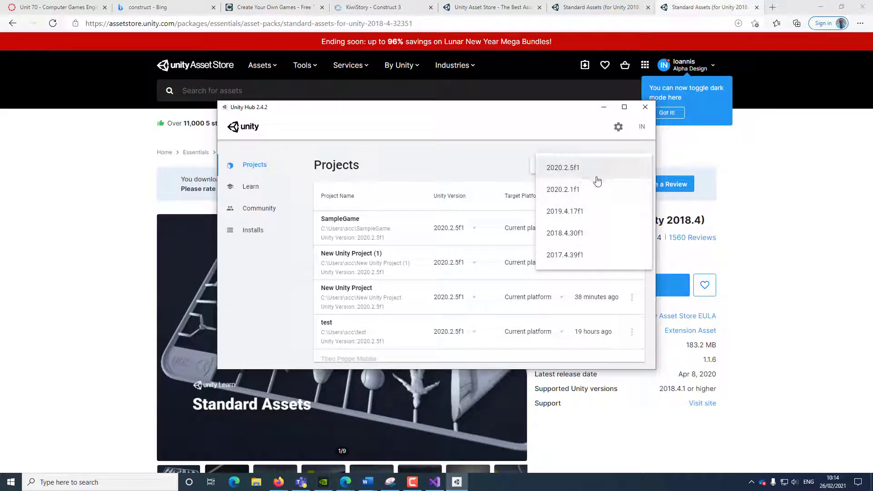
pyautogui.click(564, 168)
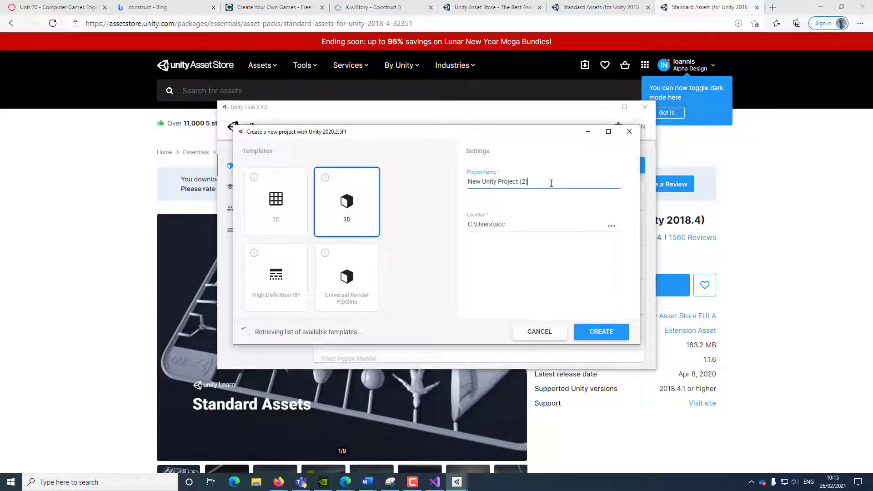
pyautogui.moveTo(550, 182); pyautogui.dragTo(468, 181)
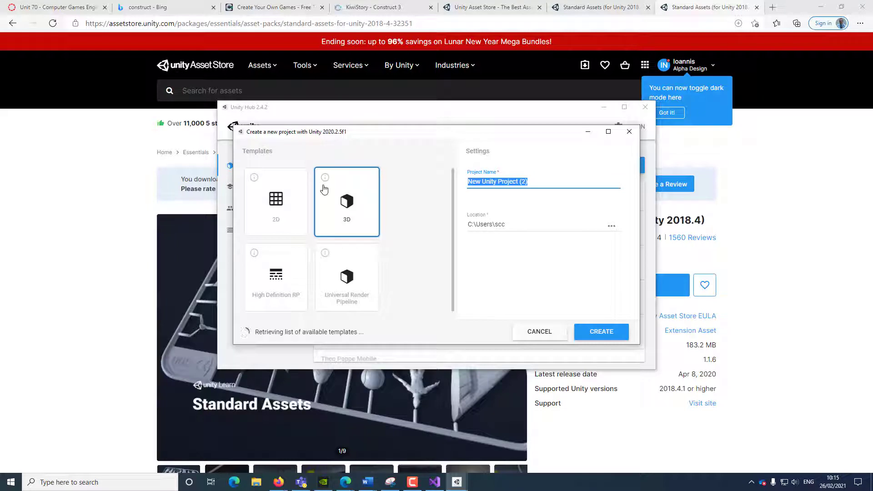
pyautogui.write('MyNE')
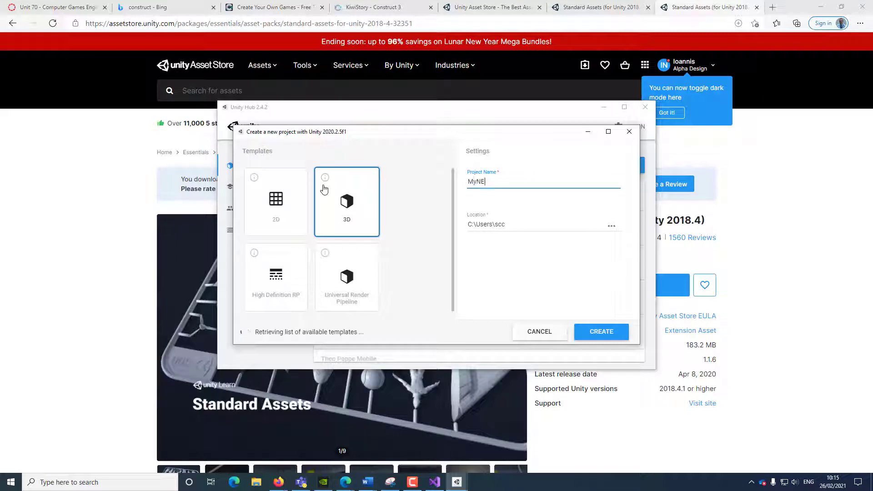
pyautogui.write('w')
pyautogui.write('w')
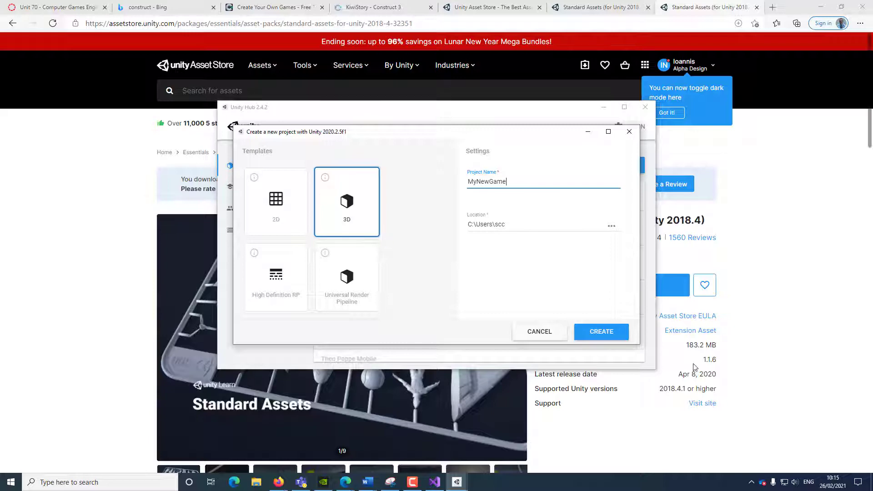
pyautogui.click(597, 331)
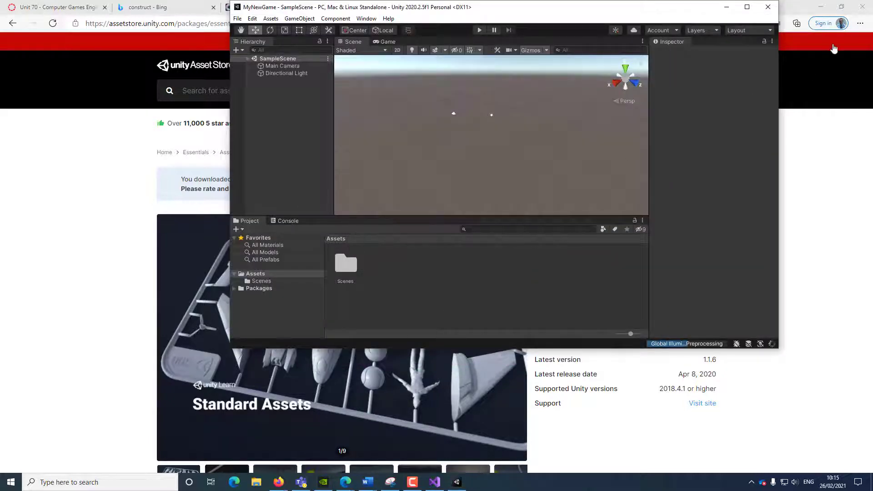
# Maximize the editor window and open Window > Asset Store.
pyautogui.click(747, 7)
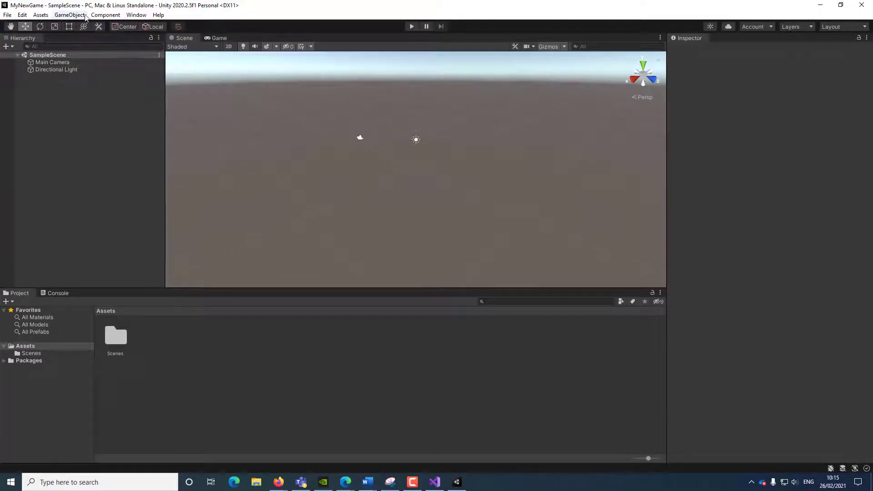
pyautogui.click(133, 15)
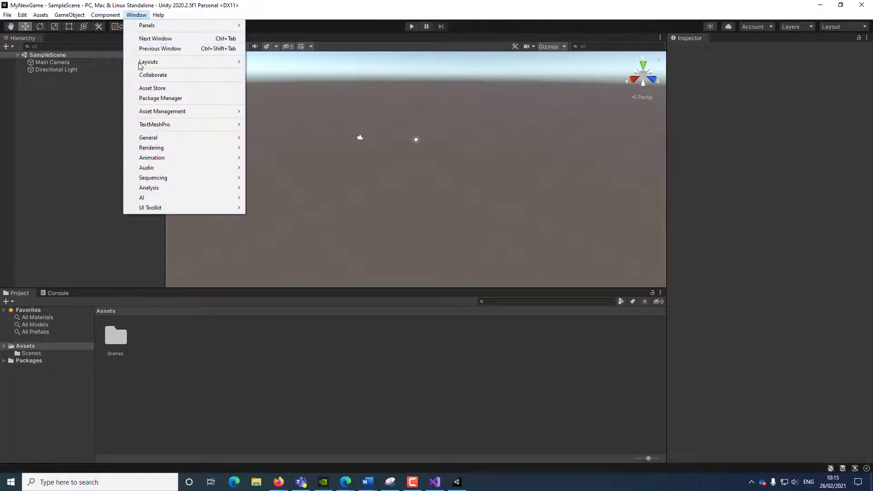
pyautogui.click(147, 90)
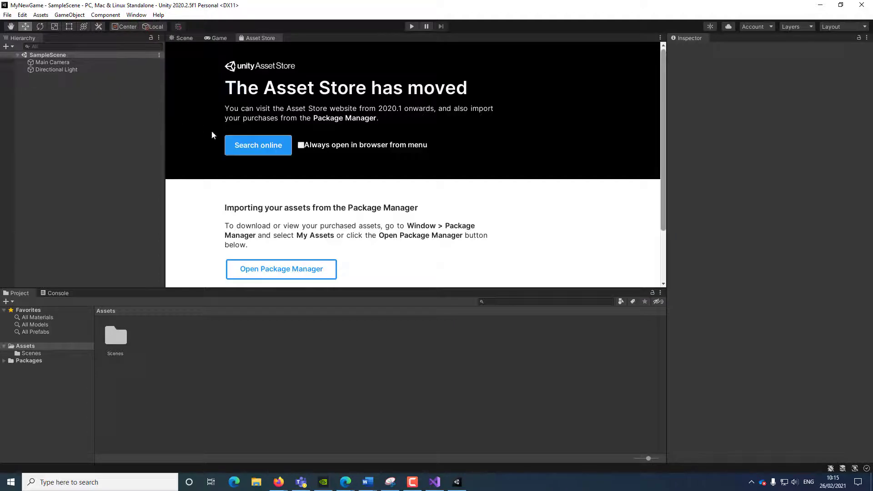
# Search the online store for 'standard assets' and send Standard Assets (for Unity 2018.4) to Unity.
pyautogui.click(259, 147)
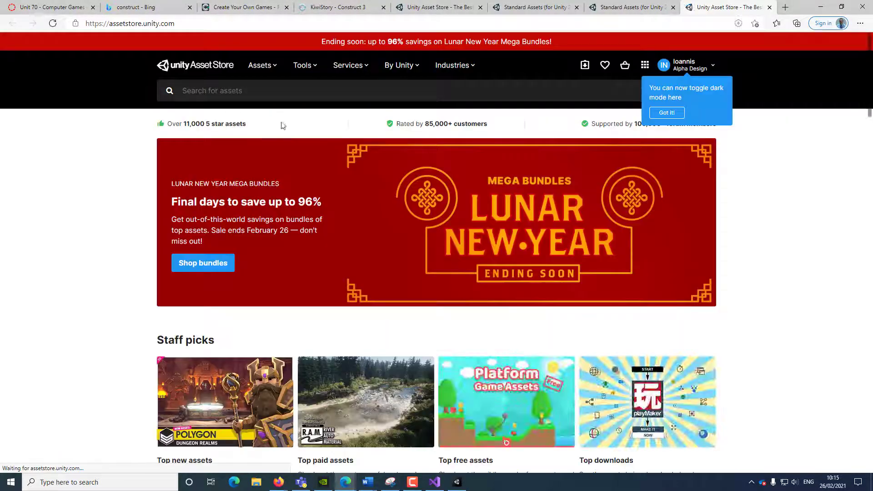
pyautogui.click(216, 92)
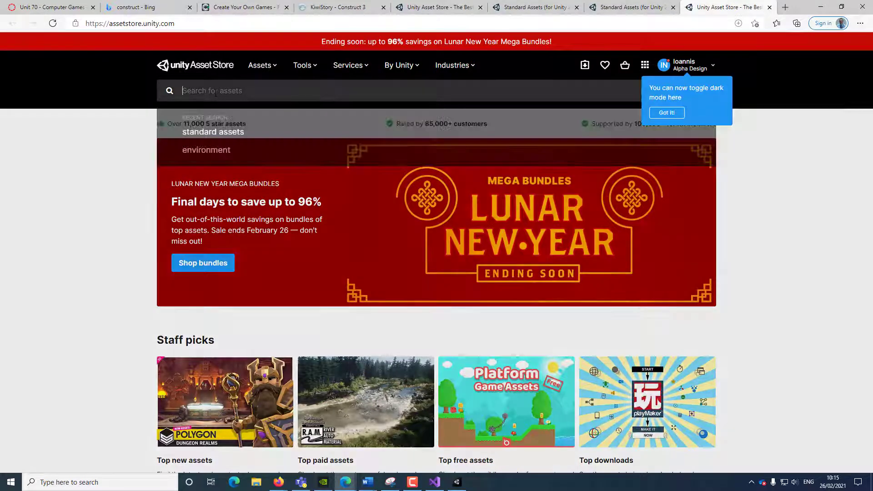
pyautogui.click(211, 133)
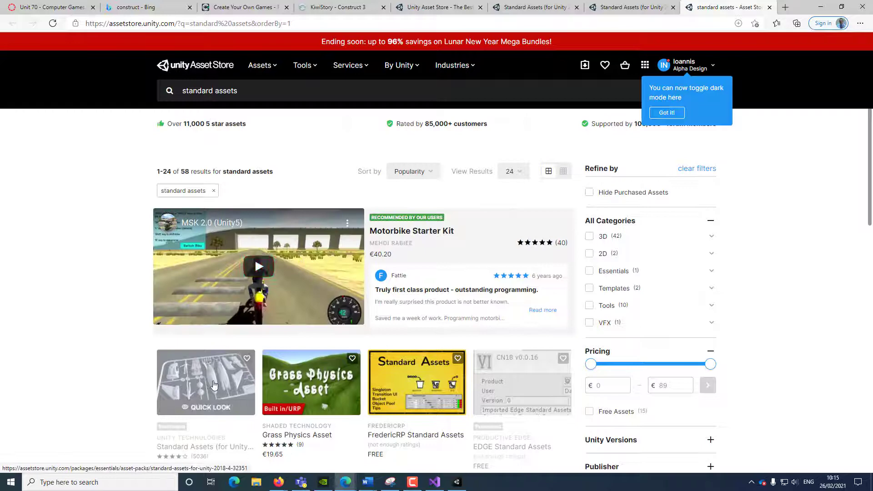
pyautogui.scroll(-3, 255, 258)
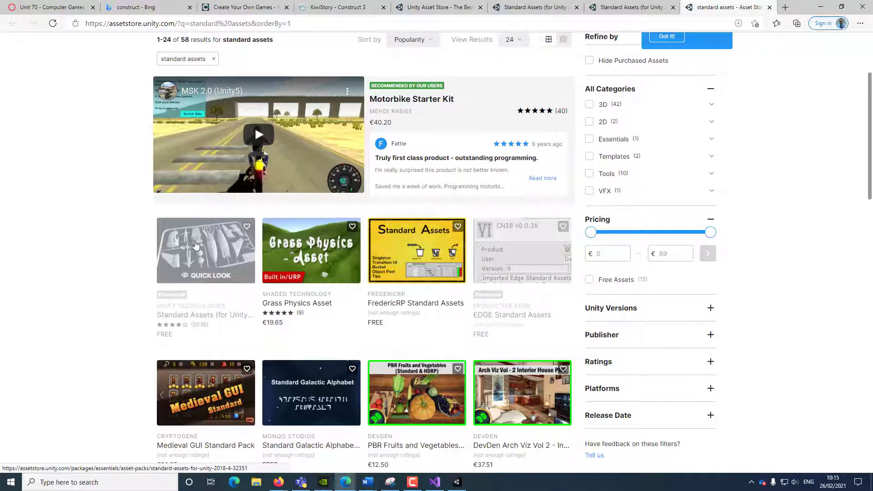
pyautogui.click(196, 245)
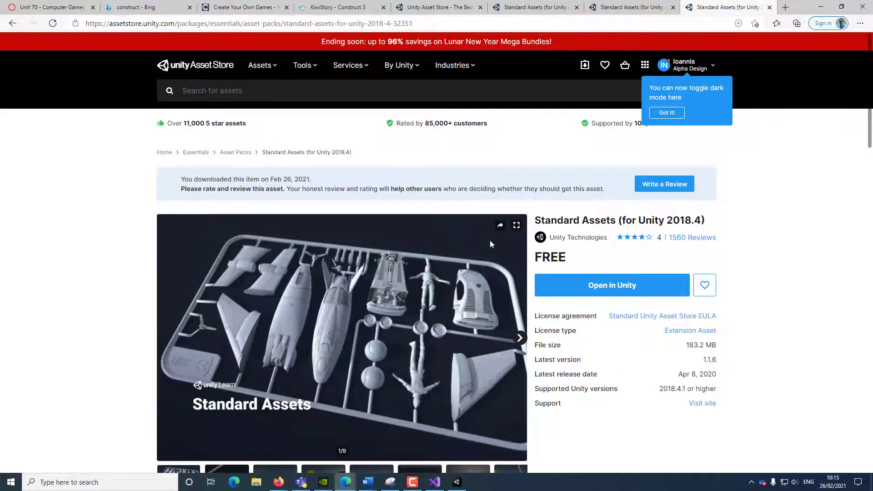
pyautogui.scroll(-3, 490, 240)
pyautogui.click(606, 159)
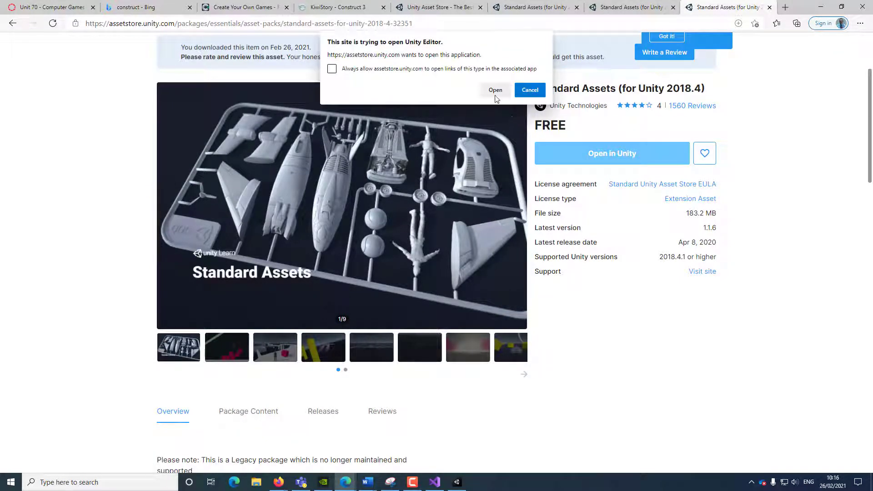
# Let the browser open Unity, import all Standard Assets files, and close the Package Manager.
pyautogui.click(496, 90)
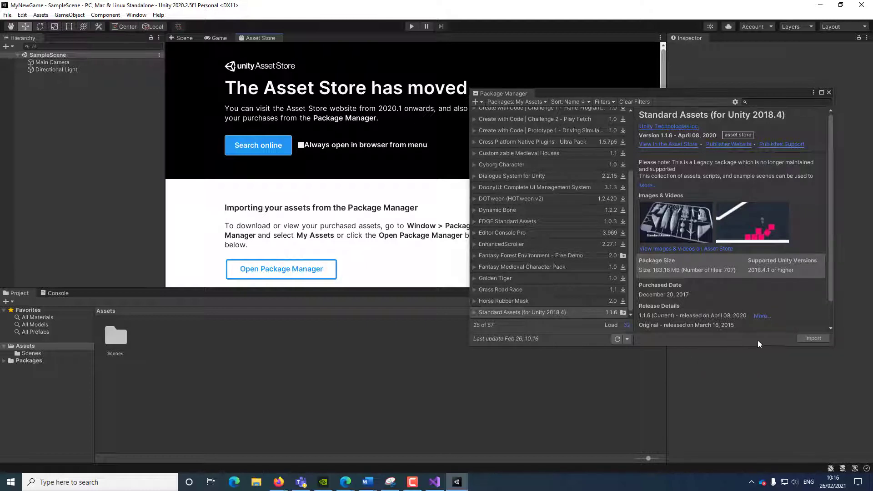
pyautogui.click(815, 338)
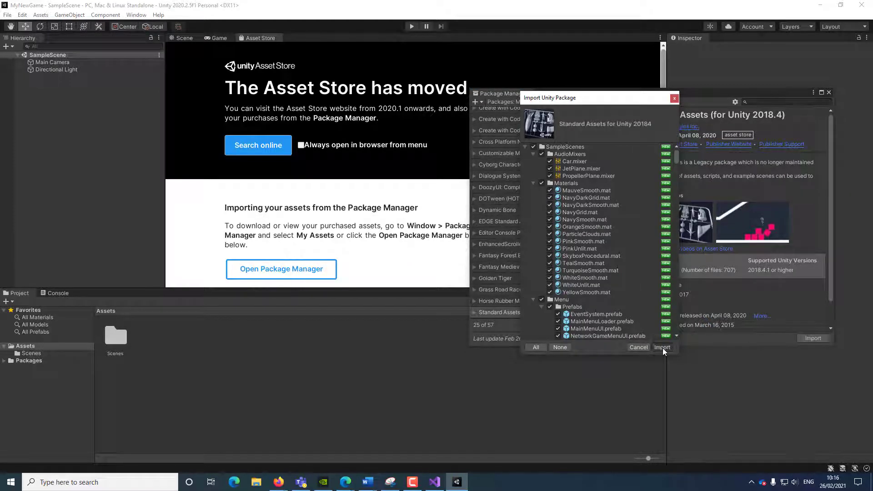
pyautogui.click(662, 348)
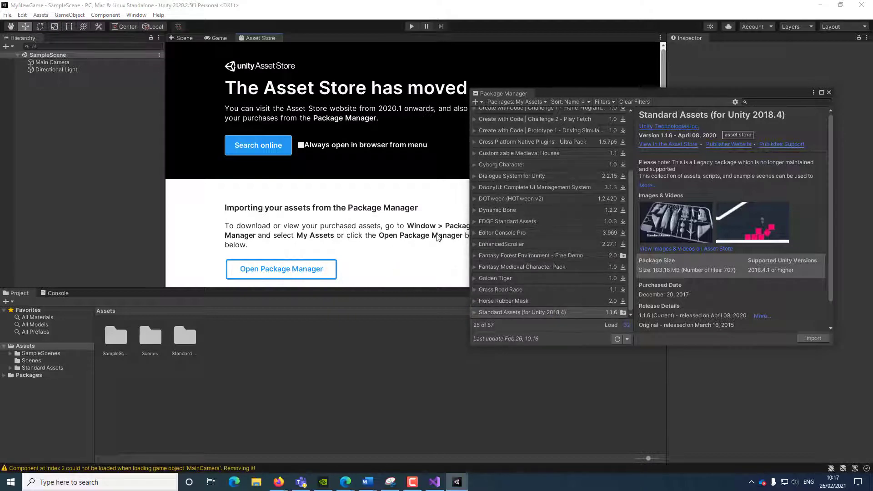
pyautogui.click(828, 92)
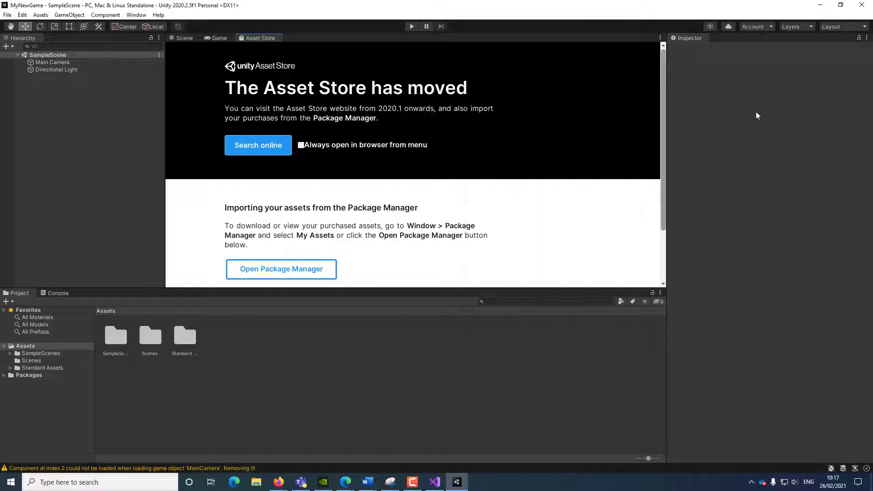
# Create a Terrain via Hierarchy + > 3D Object > Terrain and select it in the Scene view.
pyautogui.click(184, 39)
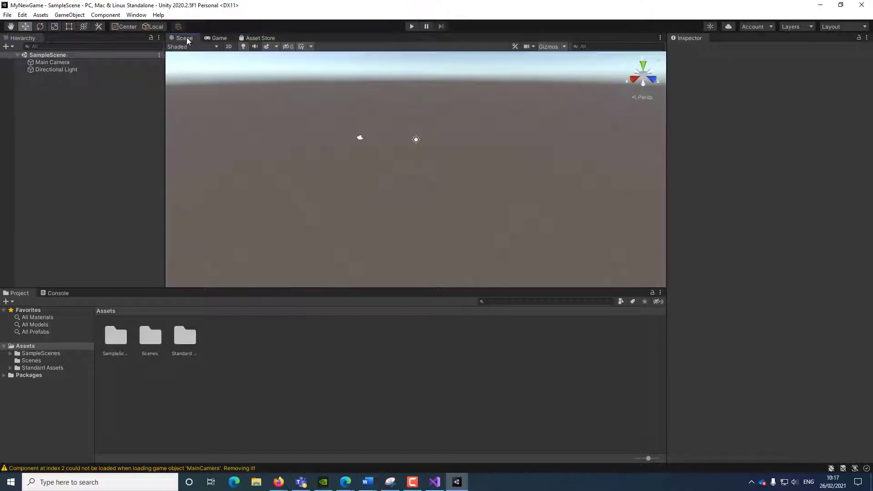
pyautogui.click(7, 47)
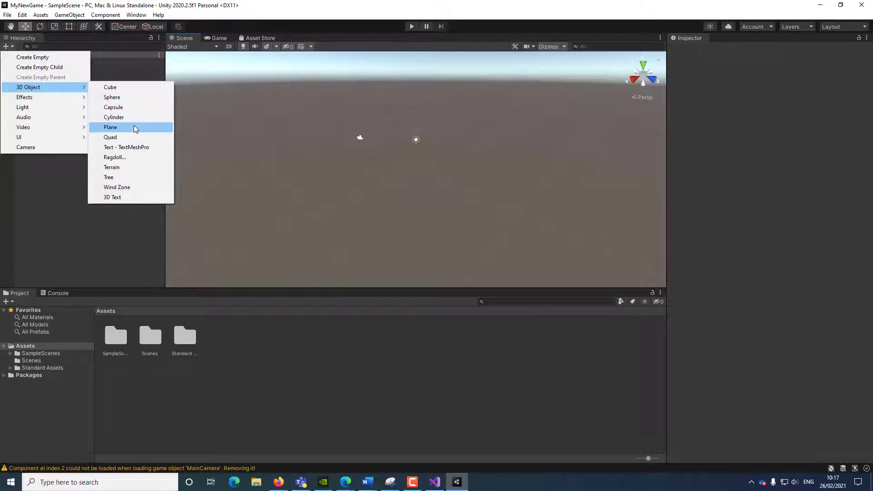
pyautogui.click(111, 168)
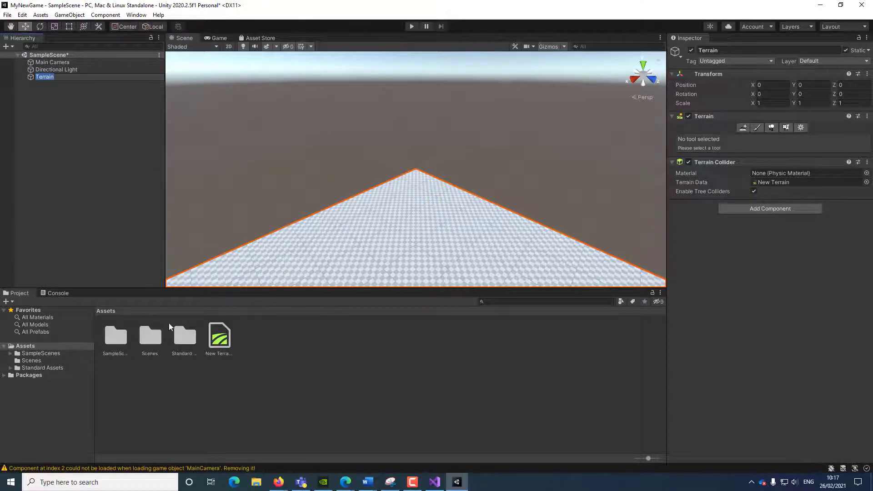
pyautogui.click(178, 338)
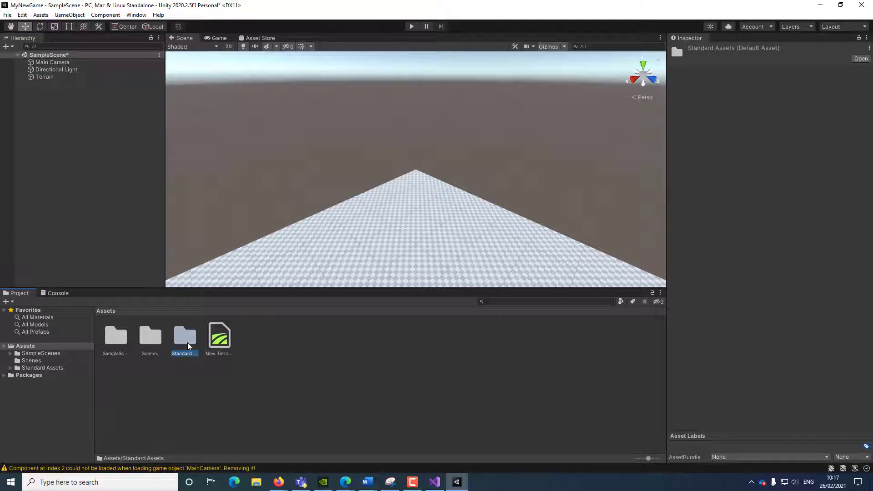
pyautogui.click(427, 233)
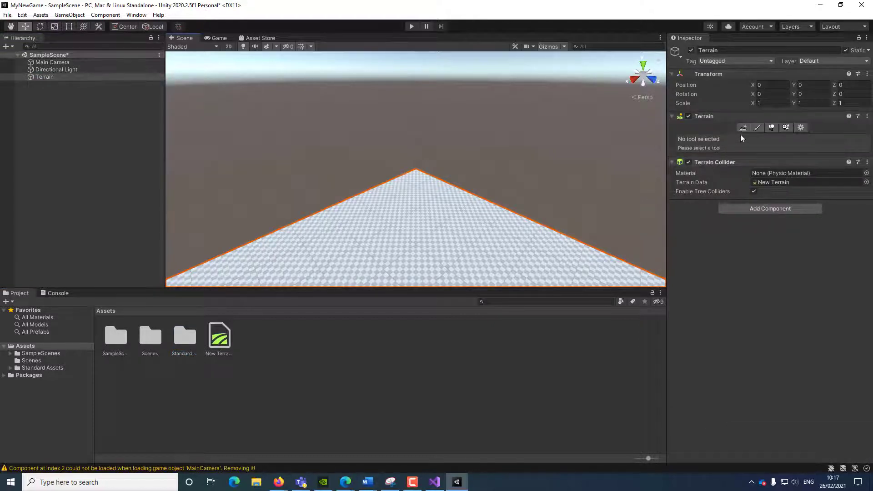
# Switch to the Raise or Lower Terrain tool and set the brush size to 204.
pyautogui.click(758, 128)
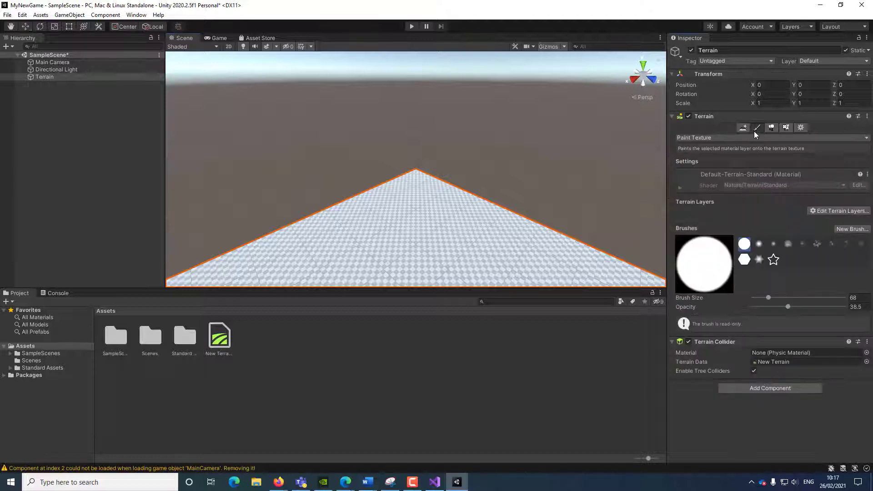
pyautogui.click(715, 138)
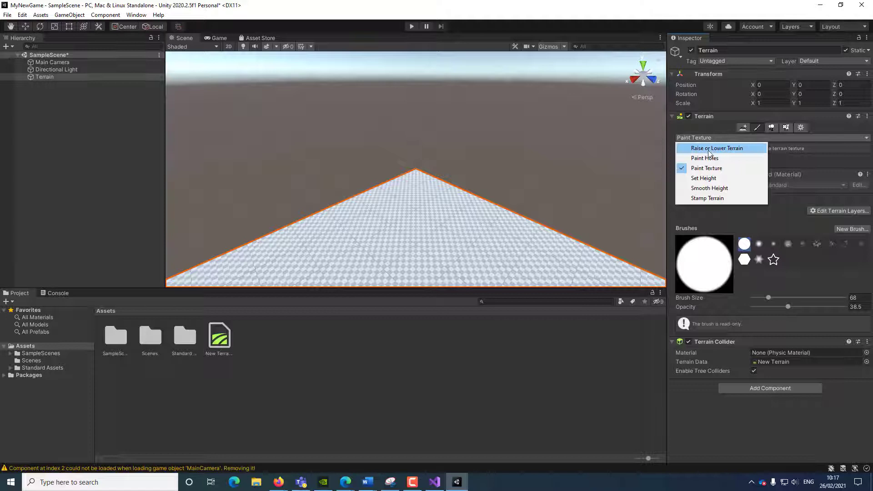
pyautogui.click(737, 150)
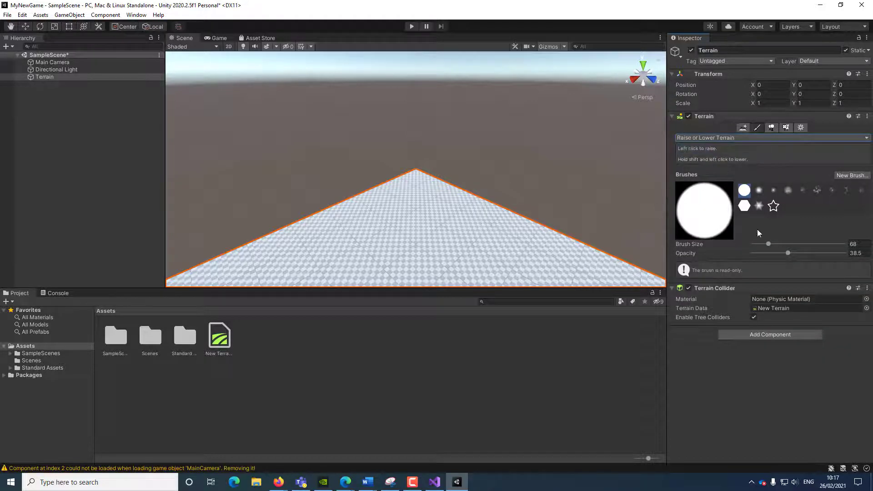
pyautogui.click(368, 227)
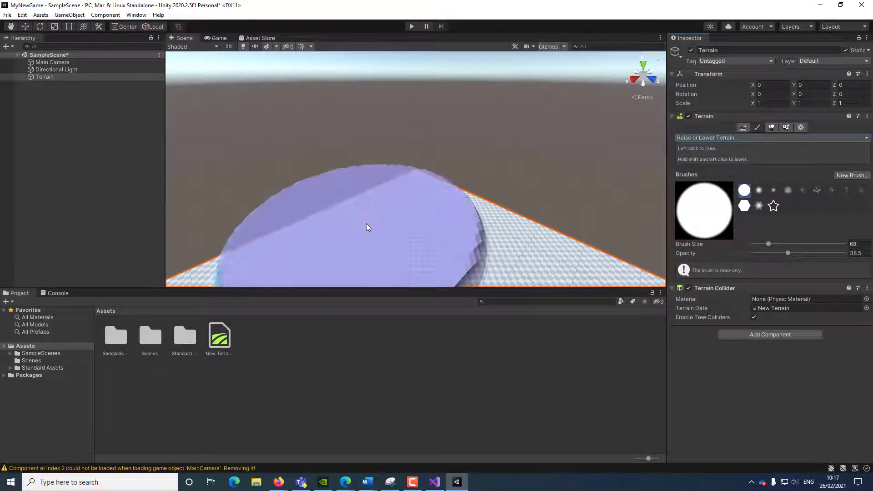
pyautogui.scroll(-10, 410, 223)
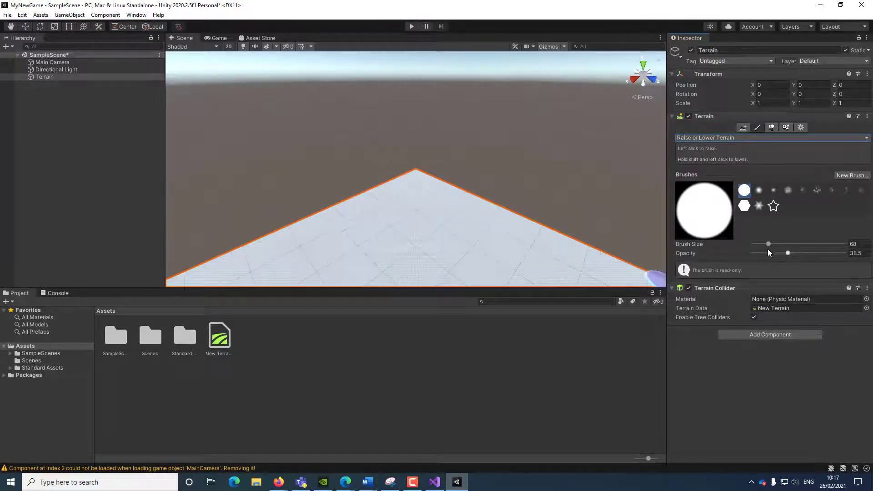
pyautogui.moveTo(768, 244); pyautogui.dragTo(777, 244)
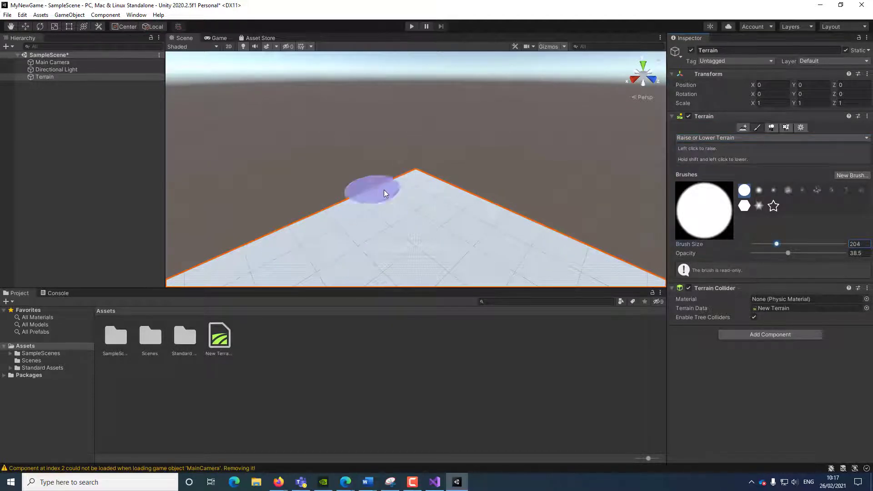
# Raise hills and ridges along the far, left and top-right edges of the terrain.
pyautogui.moveTo(408, 195)
pyautogui.mouseDown()
pyautogui.moveTo(530, 232)
pyautogui.moveTo(382, 223)
pyautogui.moveTo(295, 239)
pyautogui.mouseUp()
pyautogui.scroll(-5, 294, 220)
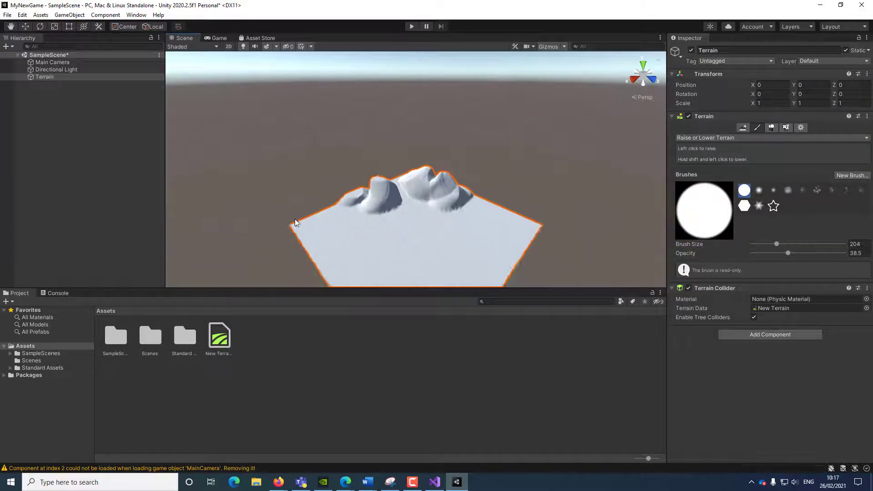
pyautogui.scroll(-3, 295, 219)
pyautogui.moveTo(359, 225)
pyautogui.mouseDown()
pyautogui.moveTo(447, 268)
pyautogui.moveTo(436, 245)
pyautogui.moveTo(404, 242)
pyautogui.moveTo(447, 241)
pyautogui.moveTo(494, 197)
pyautogui.moveTo(470, 197)
pyautogui.moveTo(427, 171)
pyautogui.moveTo(471, 197)
pyautogui.mouseUp()
pyautogui.hotkey('shift', 'd')
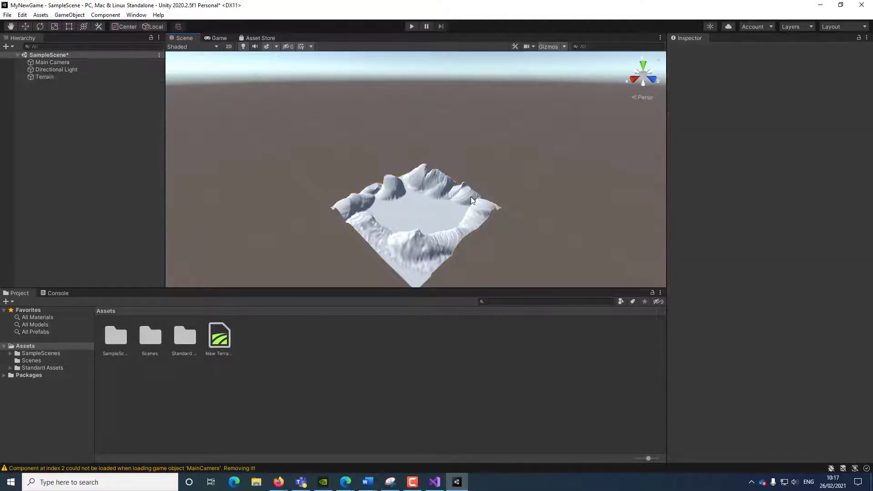
pyautogui.click(477, 203)
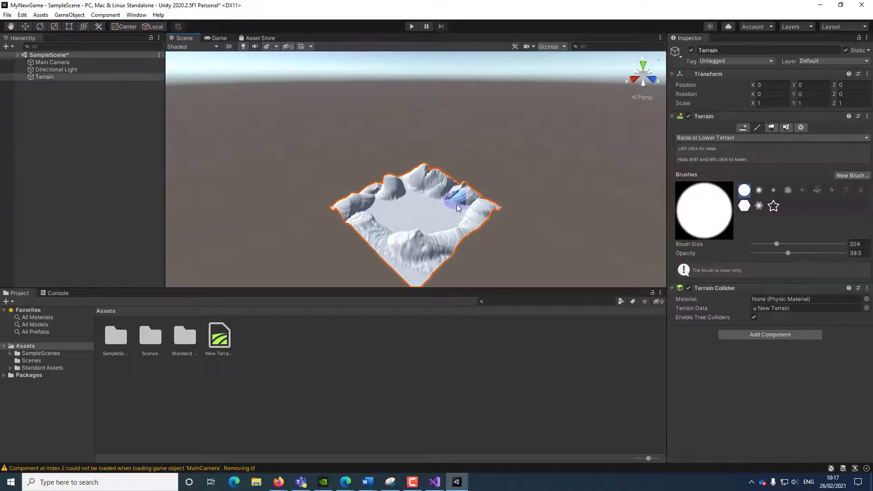
pyautogui.moveTo(472, 208)
pyautogui.mouseDown()
pyautogui.moveTo(442, 189)
pyautogui.moveTo(445, 203)
pyautogui.moveTo(440, 175)
pyautogui.moveTo(421, 169)
pyautogui.moveTo(408, 185)
pyautogui.moveTo(420, 180)
pyautogui.moveTo(401, 174)
pyautogui.moveTo(453, 185)
pyautogui.moveTo(416, 175)
pyautogui.moveTo(440, 177)
pyautogui.moveTo(487, 205)
pyautogui.moveTo(407, 167)
pyautogui.moveTo(401, 176)
pyautogui.moveTo(411, 176)
pyautogui.moveTo(350, 200)
pyautogui.moveTo(339, 218)
pyautogui.moveTo(405, 250)
pyautogui.moveTo(475, 218)
pyautogui.mouseUp()
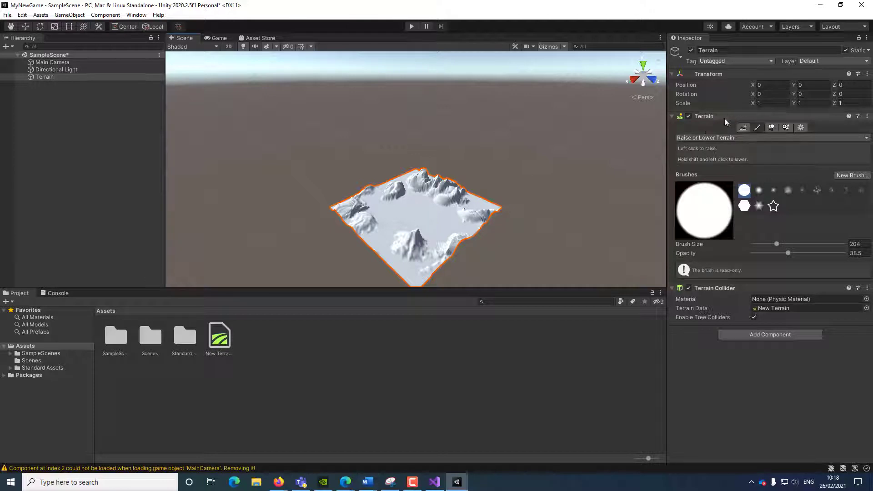
# In Paint Texture mode, create a terrain layer using the GrassRockyAlbedo texture.
pyautogui.click(704, 138)
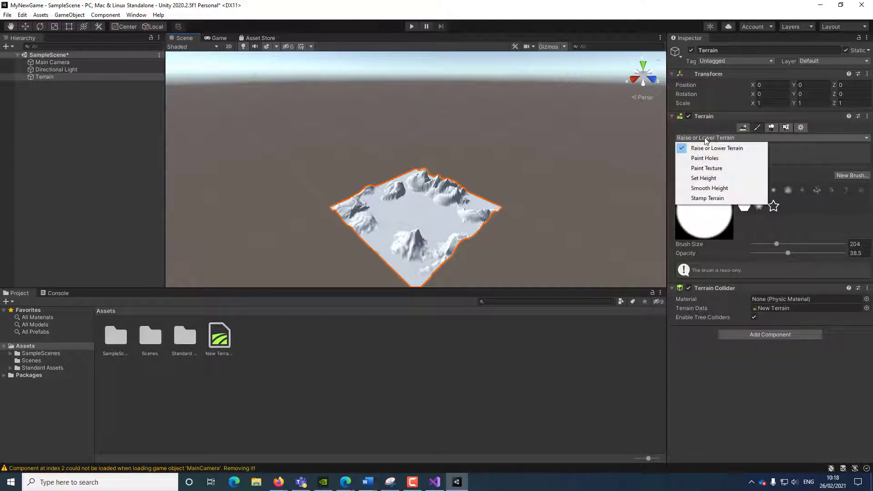
pyautogui.click(707, 169)
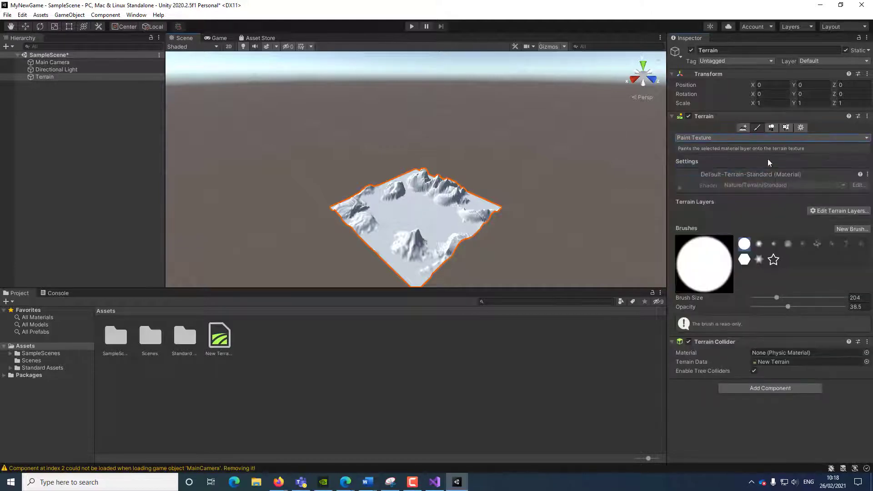
pyautogui.click(827, 212)
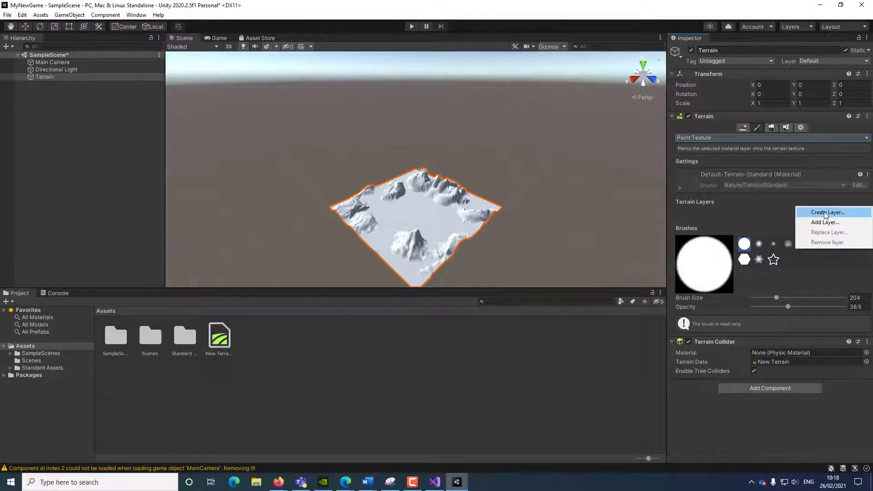
pyautogui.click(826, 213)
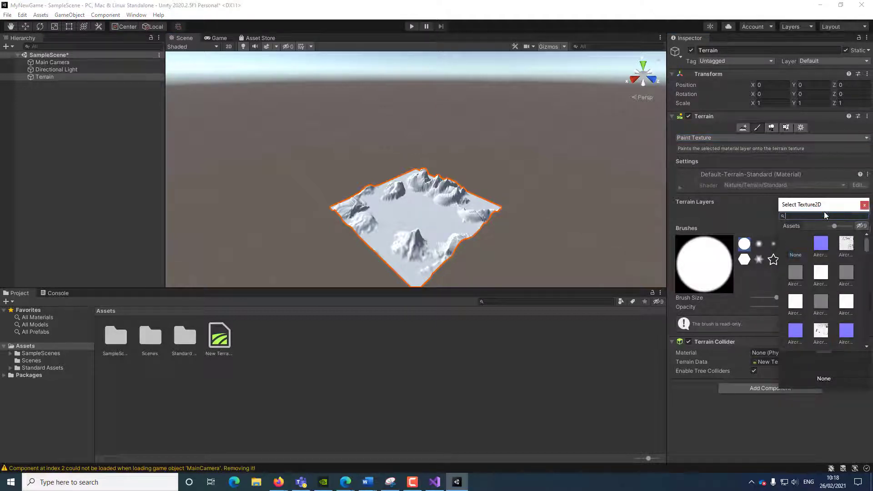
pyautogui.write('grass')
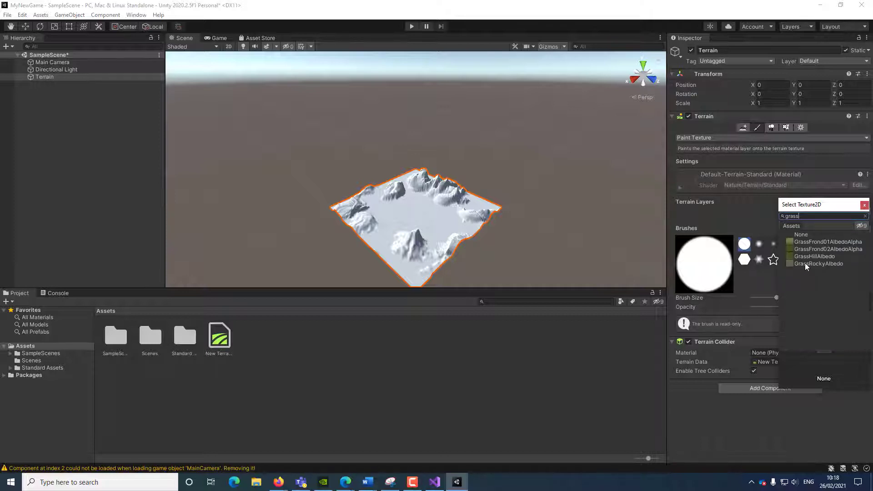
pyautogui.click(805, 264)
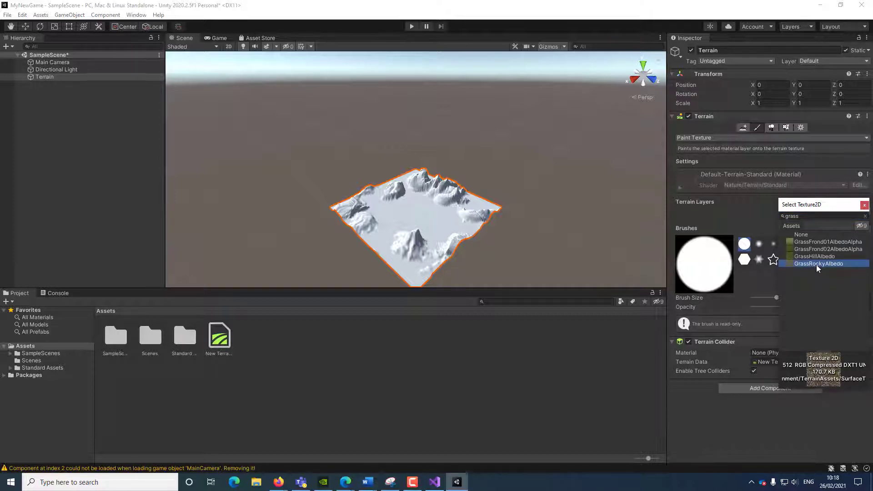
pyautogui.doubleClick(817, 263)
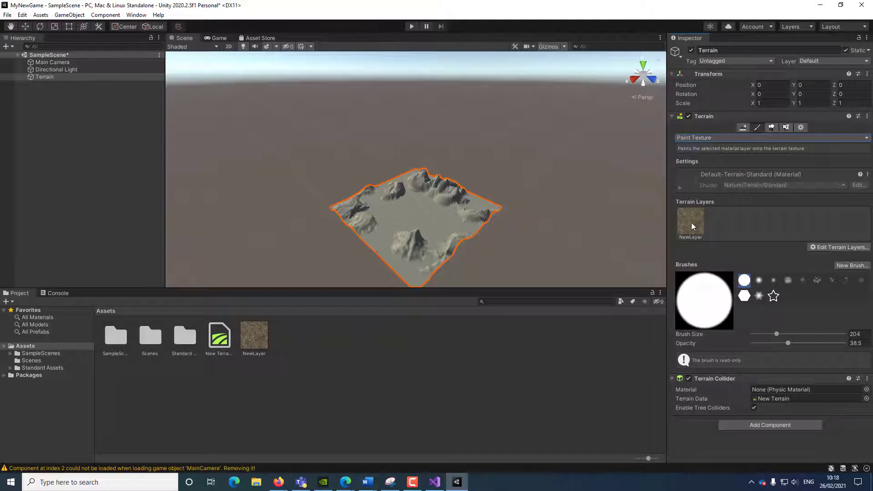
# Create a second terrain layer using the GrassHillAlbedo texture.
pyautogui.click(826, 253)
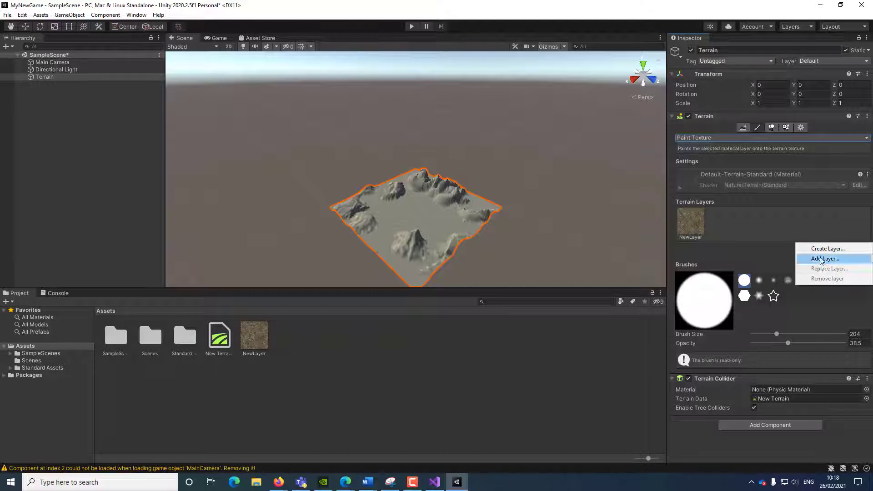
pyautogui.click(826, 250)
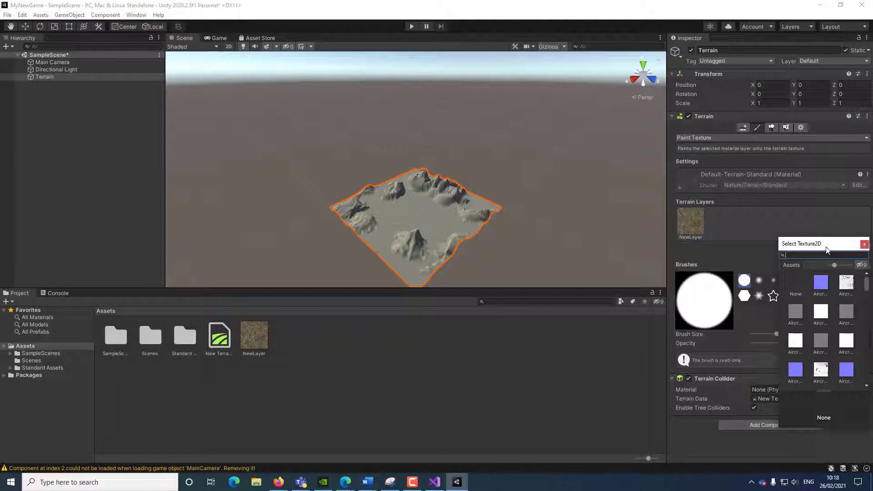
pyautogui.write('grass')
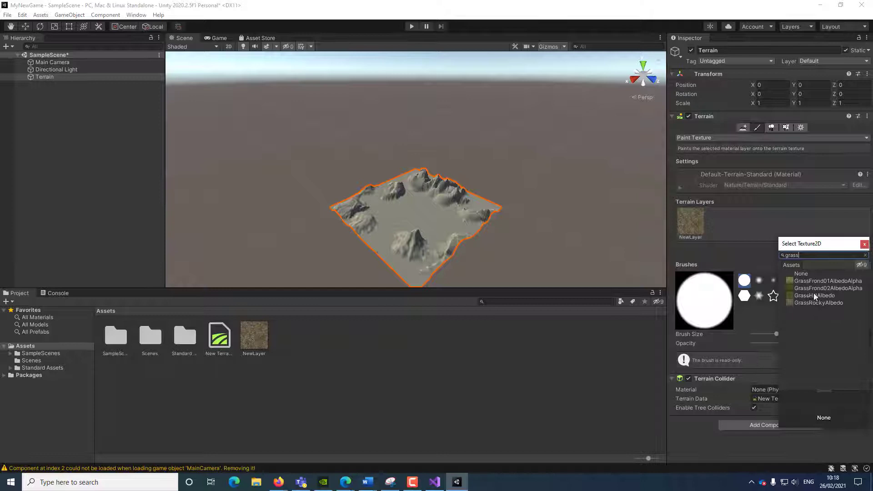
pyautogui.doubleClick(827, 294)
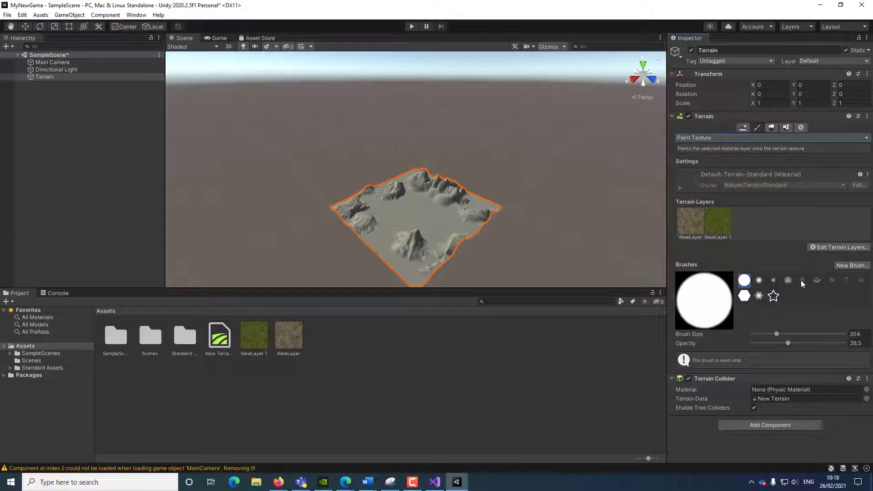
# Paint NewLayer 1 grass over the terrain's flat centre and back peaks.
pyautogui.click(723, 225)
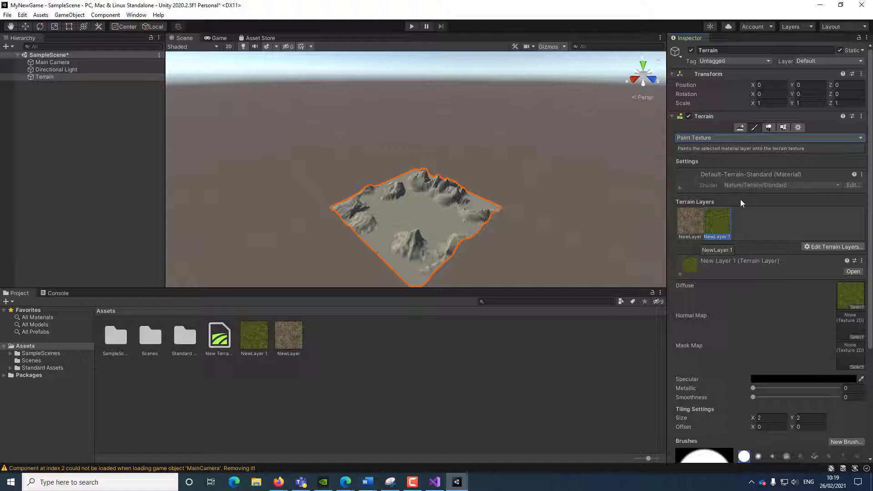
pyautogui.moveTo(411, 212)
pyautogui.mouseDown()
pyautogui.moveTo(438, 204)
pyautogui.moveTo(410, 201)
pyautogui.moveTo(391, 211)
pyautogui.moveTo(395, 225)
pyautogui.moveTo(442, 240)
pyautogui.moveTo(491, 210)
pyautogui.mouseUp()
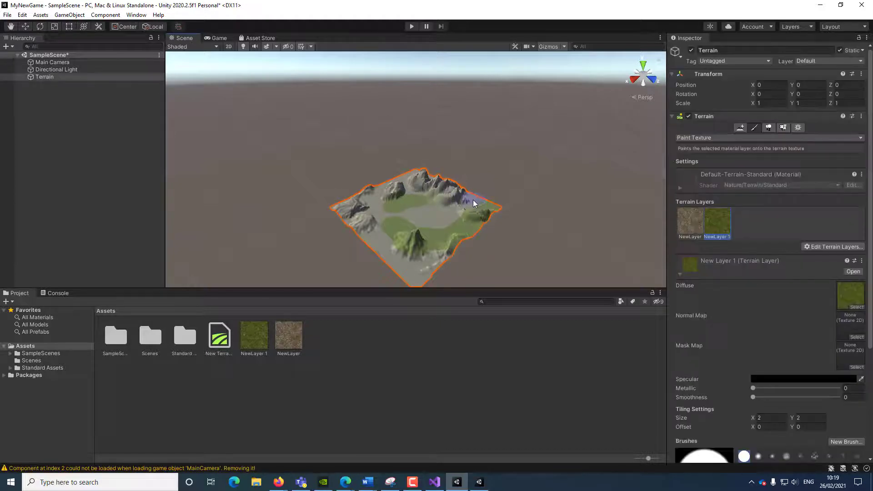
pyautogui.moveTo(438, 185); pyautogui.dragTo(418, 183)
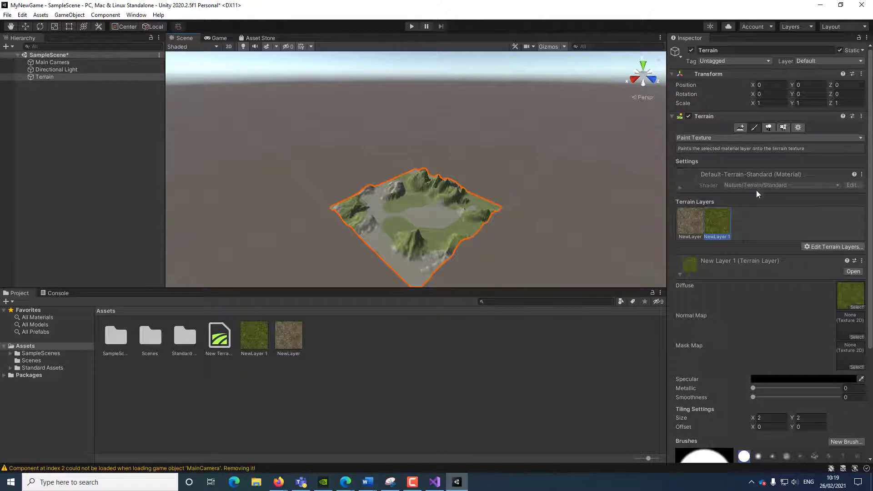
# Add the Broadleaf_Desktop prefab as a tree type in the terrain's Paint Trees list.
pyautogui.click(768, 128)
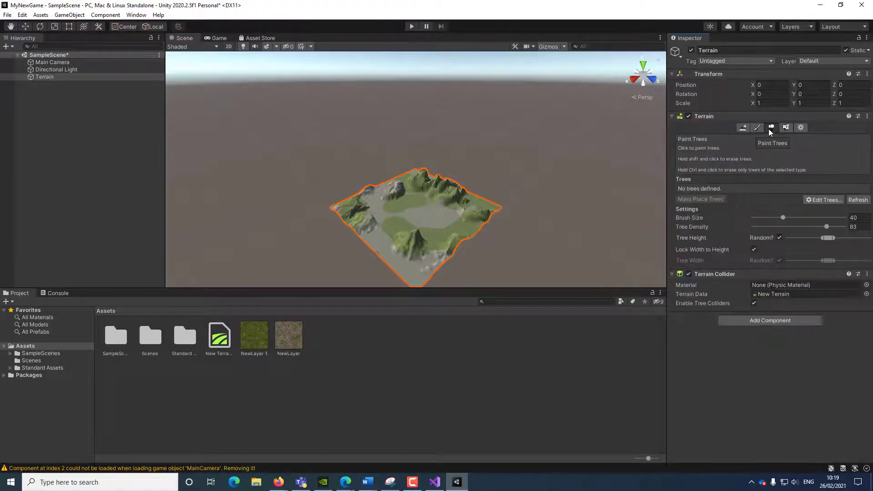
pyautogui.click(821, 202)
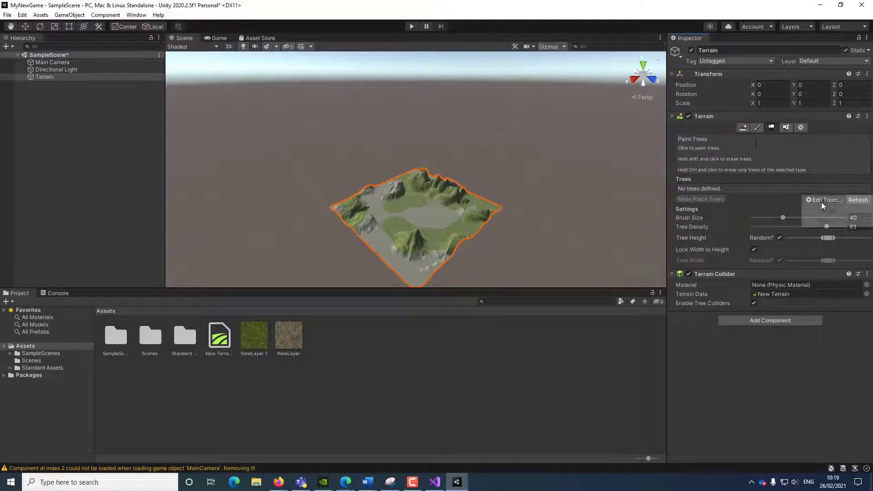
pyautogui.click(825, 200)
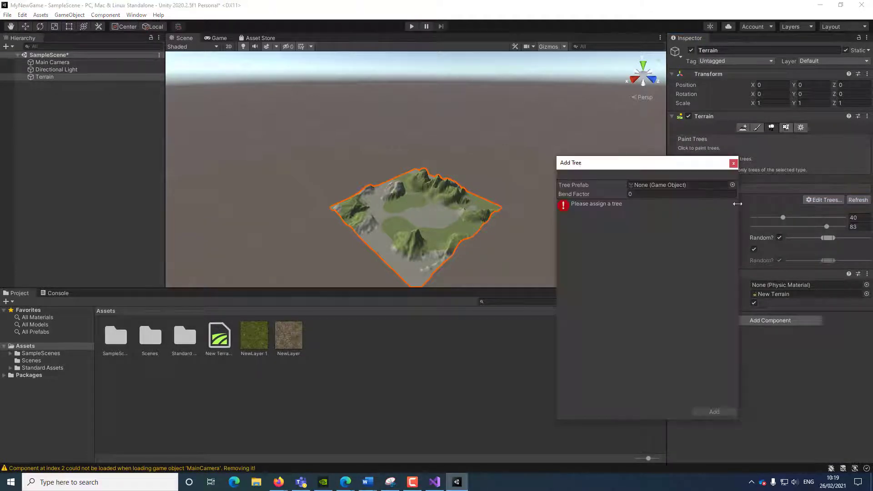
pyautogui.click(732, 185)
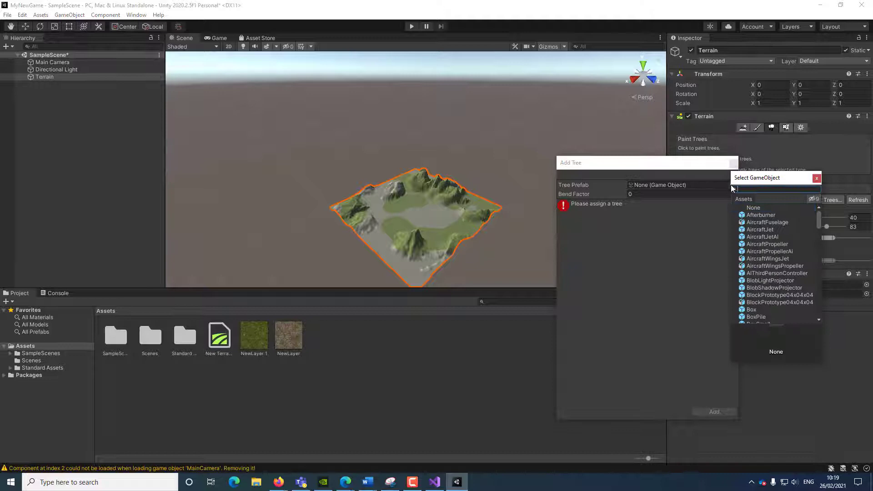
pyautogui.scroll(-5, 763, 257)
pyautogui.click(760, 231)
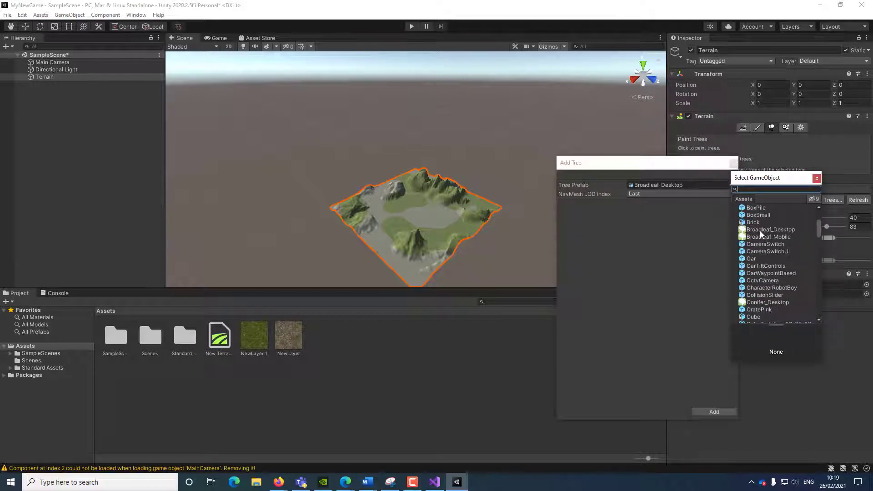
pyautogui.doubleClick(759, 231)
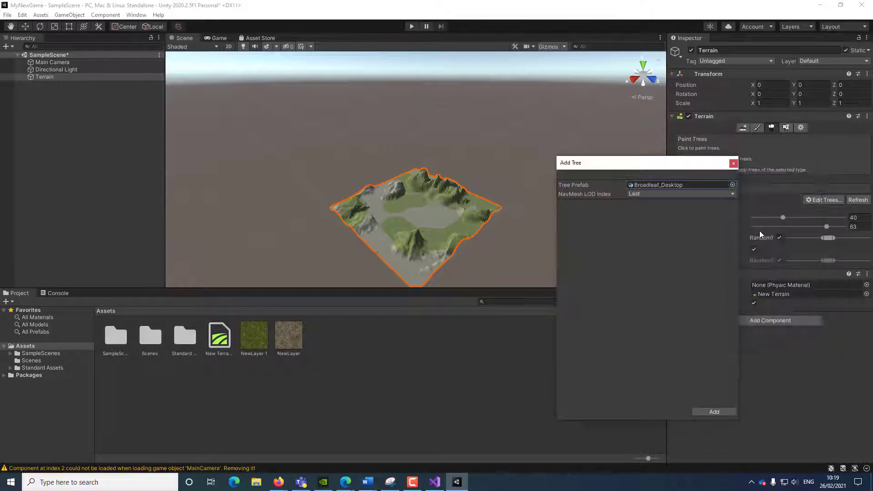
pyautogui.click(712, 411)
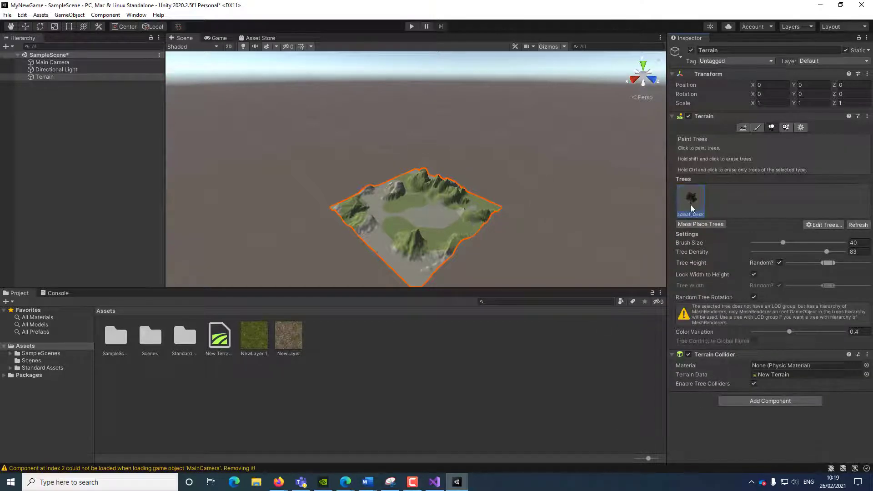
# Plant a few broadleaf trees and a short streak in the terrain's centre.
pyautogui.click(429, 218)
pyautogui.click(450, 232)
pyautogui.moveTo(372, 201)
pyautogui.mouseDown()
pyautogui.moveTo(450, 202)
pyautogui.moveTo(373, 196)
pyautogui.mouseUp()
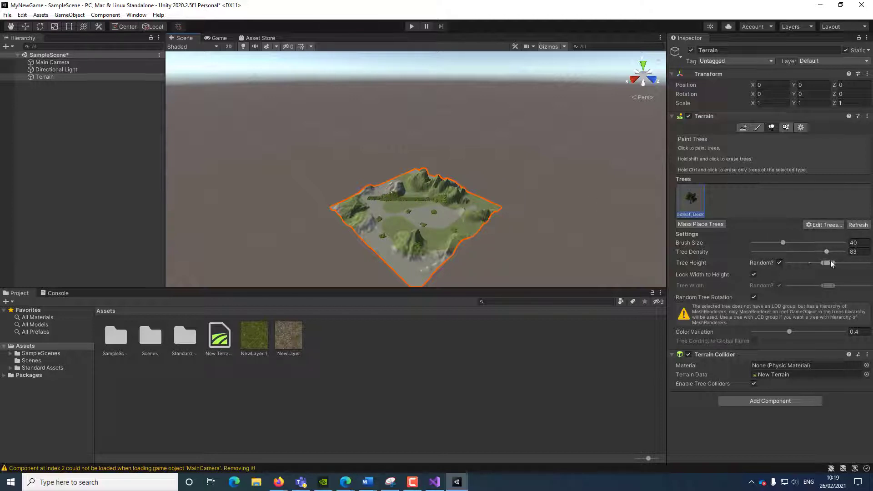
# Paint a sparse line at tree density 10, then a dense row at density 100.
pyautogui.moveTo(826, 254); pyautogui.dragTo(746, 253)
pyautogui.moveTo(455, 223); pyautogui.dragTo(380, 219)
pyautogui.moveTo(754, 252); pyautogui.dragTo(844, 252)
pyautogui.moveTo(339, 213); pyautogui.dragTo(460, 212)
pyautogui.click(473, 212)
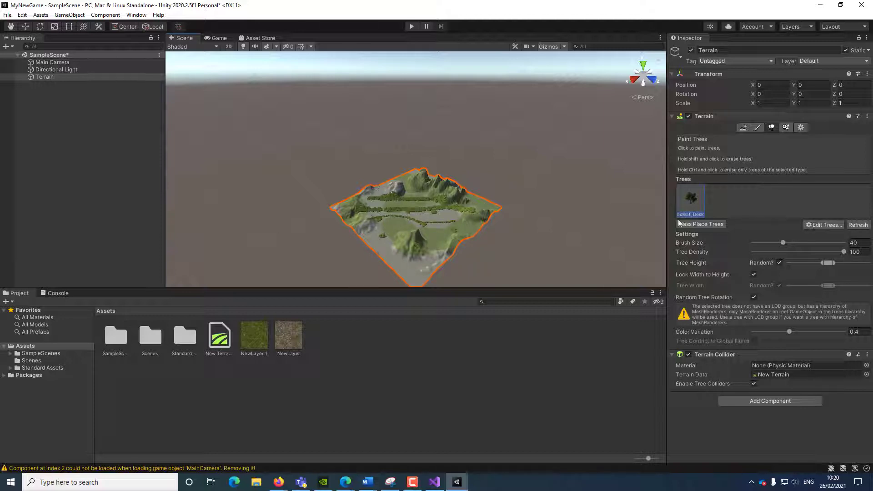
# Plant several small clumps of trees near the hills.
pyautogui.scroll(10, 454, 234)
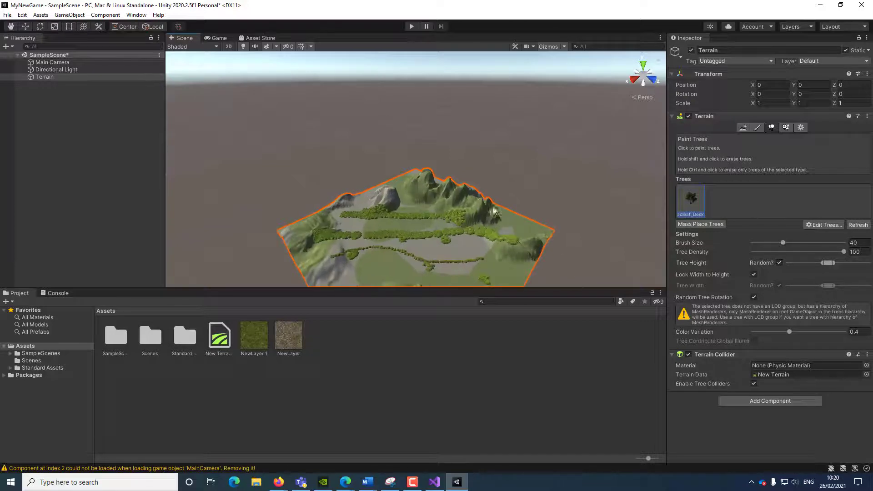
pyautogui.scroll(5, 464, 237)
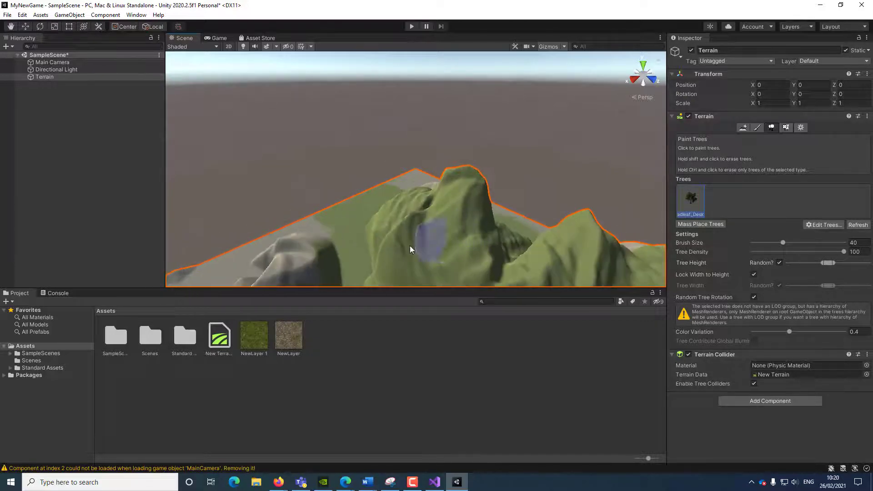
pyautogui.click(361, 235)
pyautogui.moveTo(415, 255); pyautogui.dragTo(389, 244)
pyautogui.scroll(-3, 463, 256)
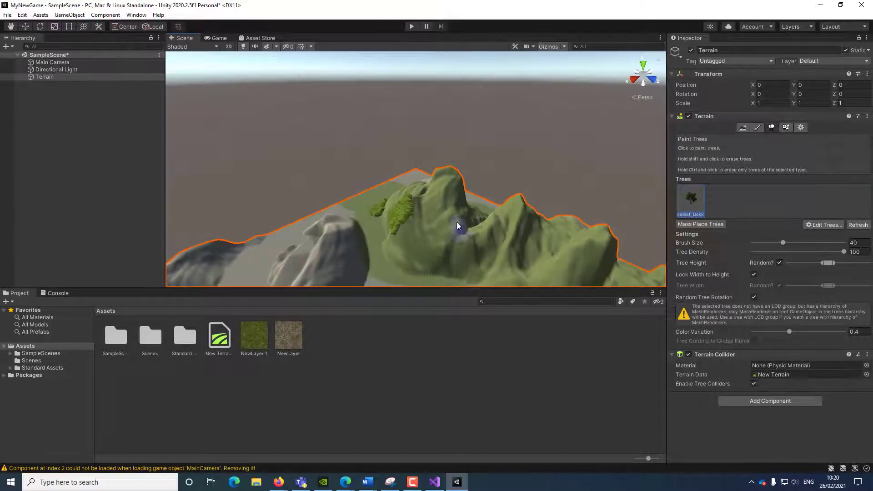
pyautogui.scroll(-4, 395, 260)
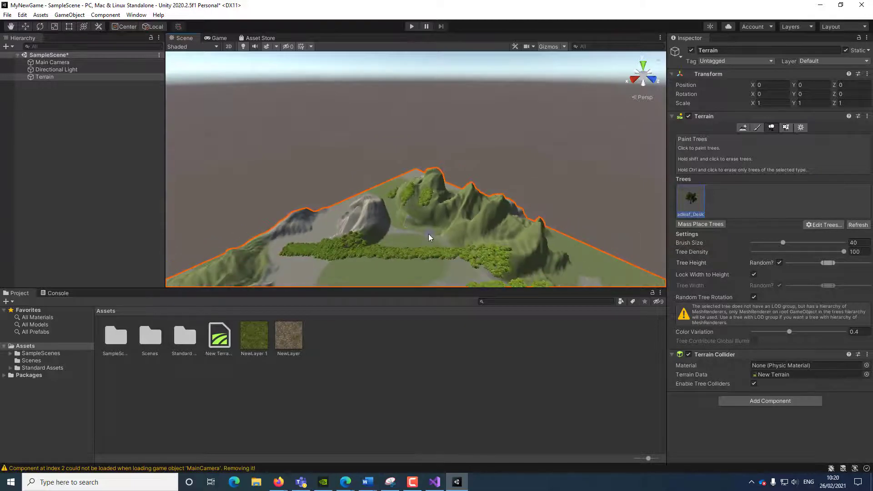
pyautogui.click(403, 238)
# Lower tree density to 10 and paint scattered trees down the hillside slopes.
pyautogui.moveTo(841, 251); pyautogui.dragTo(725, 262)
pyautogui.scroll(-3, 377, 250)
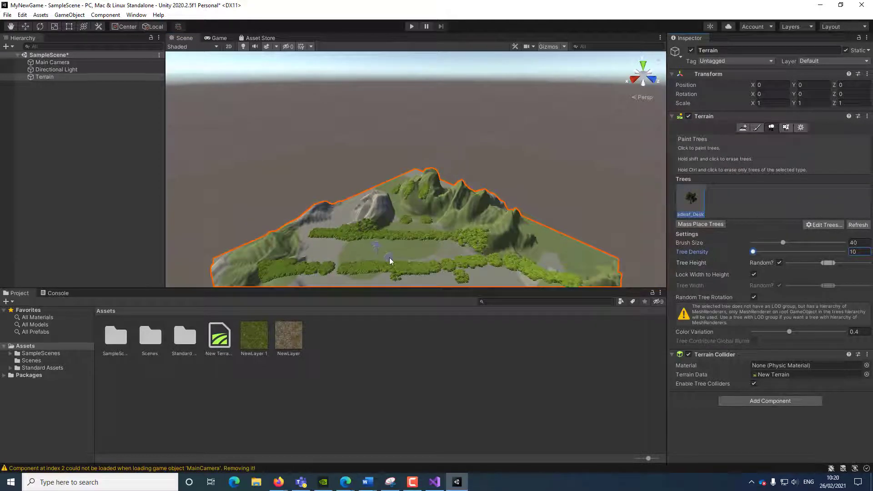
pyautogui.scroll(5, 455, 257)
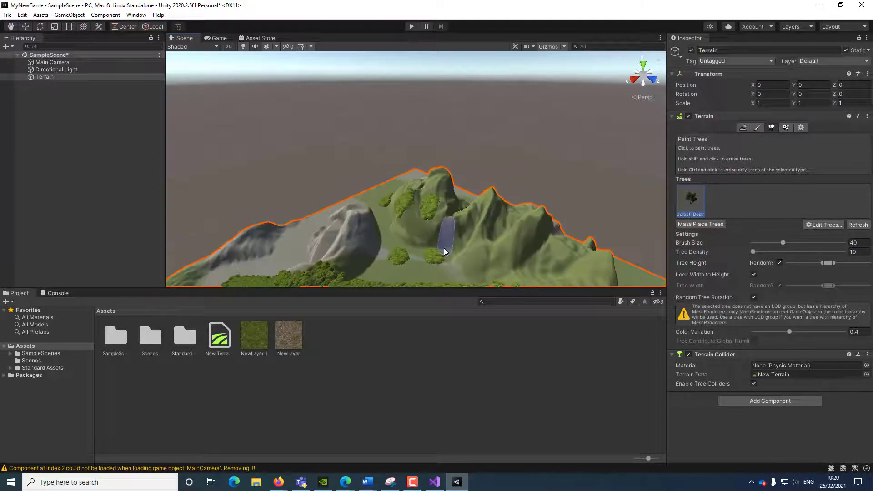
pyautogui.scroll(3, 441, 247)
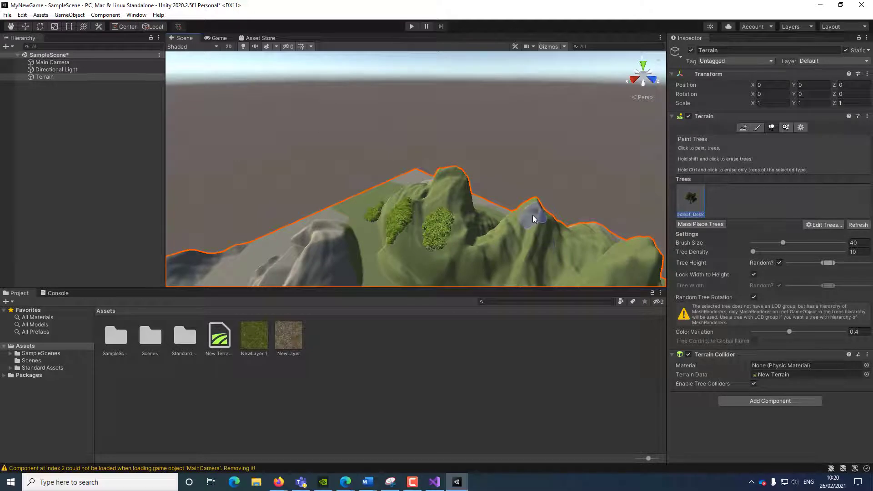
pyautogui.moveTo(516, 240); pyautogui.dragTo(561, 268)
pyautogui.moveTo(482, 261)
pyautogui.mouseDown()
pyautogui.moveTo(536, 272)
pyautogui.moveTo(552, 263)
pyautogui.mouseUp()
pyautogui.moveTo(573, 253); pyautogui.dragTo(627, 273)
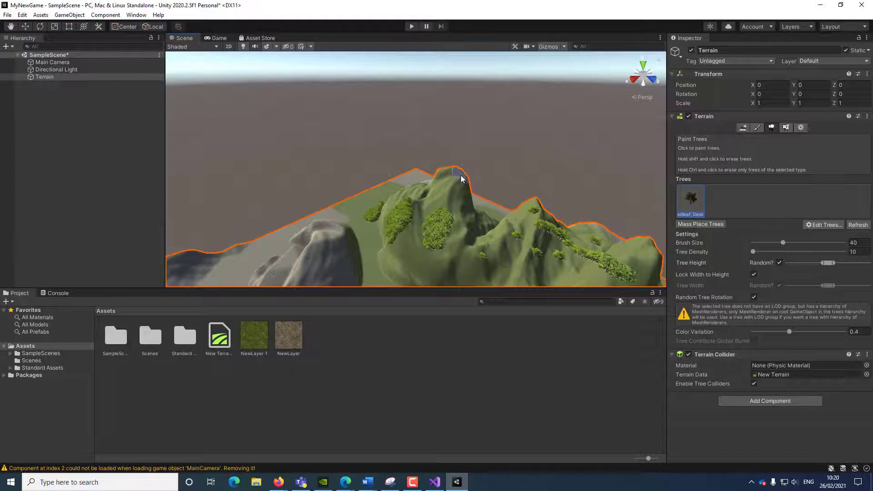
# Erase trees from the overly dense cluster, then begin adding a new tree type.
pyautogui.keyDown('alt'); pyautogui.moveTo(461, 178); pyautogui.dragTo(454, 196); pyautogui.keyUp('alt')
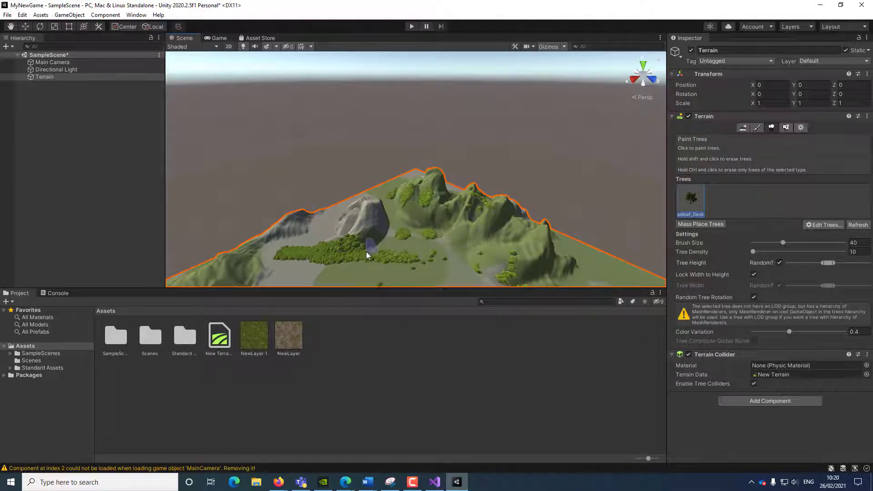
pyautogui.moveTo(366, 252)
pyautogui.keyDown('shift'); pyautogui.mouseDown()
pyautogui.moveTo(286, 257)
pyautogui.moveTo(313, 250)
pyautogui.moveTo(294, 256)
pyautogui.mouseUp(); pyautogui.keyUp('shift')
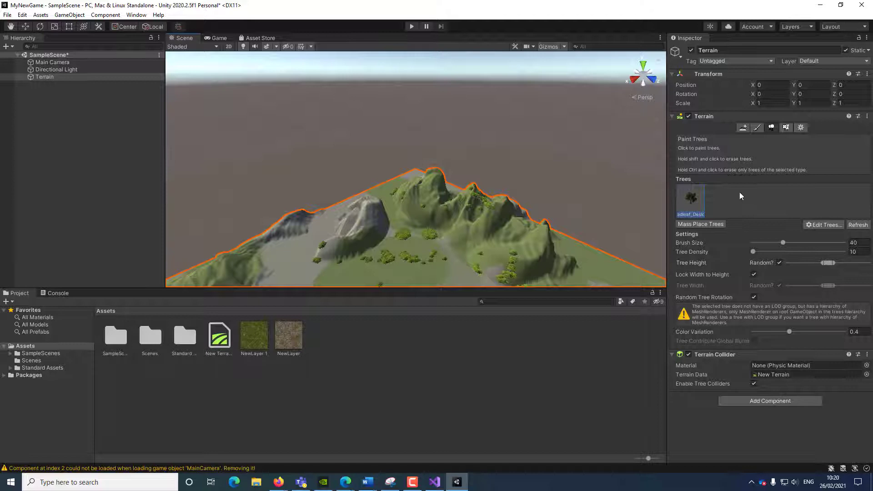
pyautogui.click(819, 227)
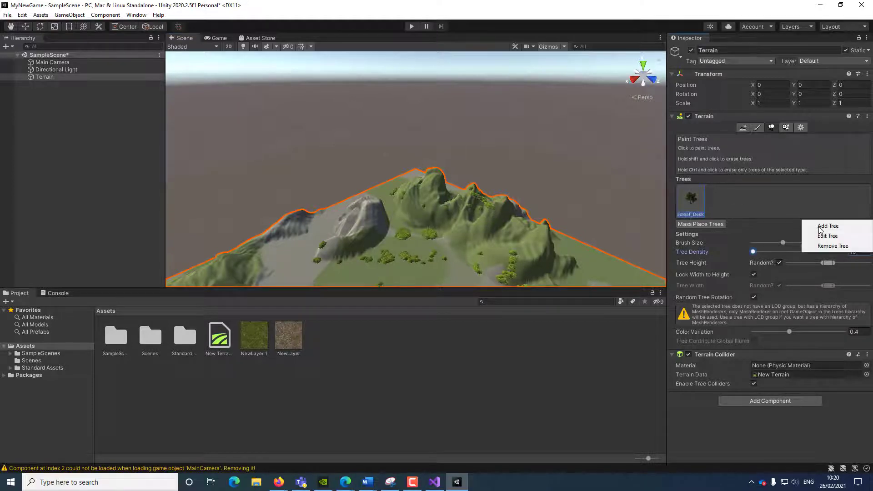
pyautogui.click(826, 224)
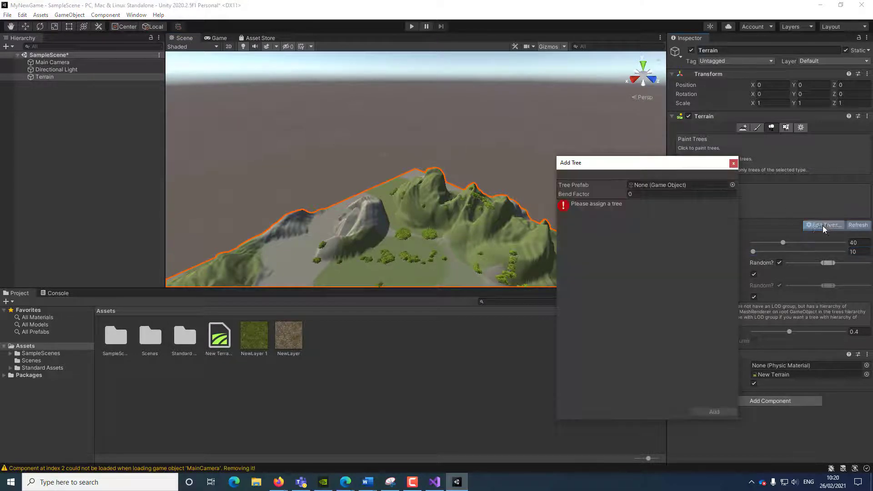
# Add Conifer_Desktop as a tree type and paint a few conifers near the rocky hill.
pyautogui.click(732, 184)
pyautogui.scroll(-6, 776, 282)
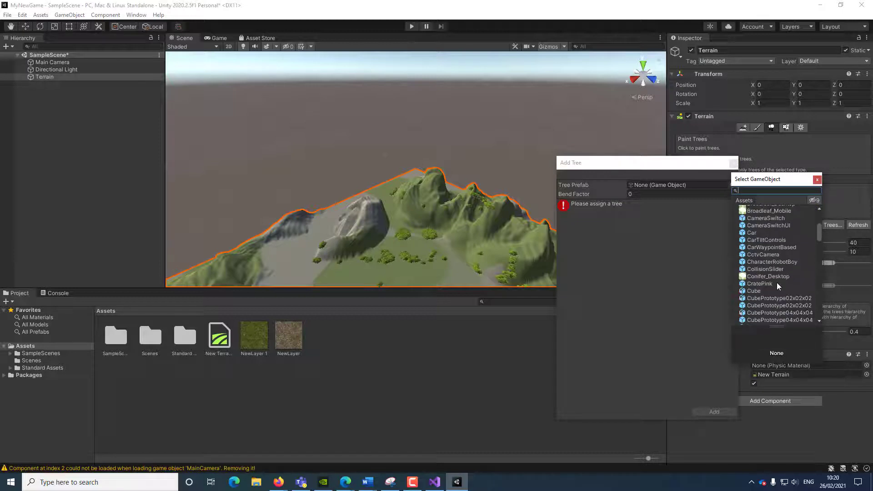
pyautogui.doubleClick(766, 249)
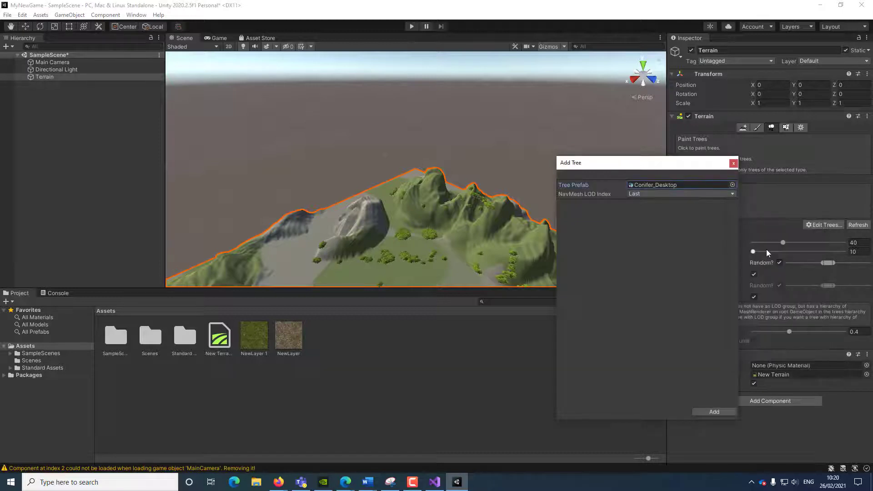
pyautogui.click(714, 413)
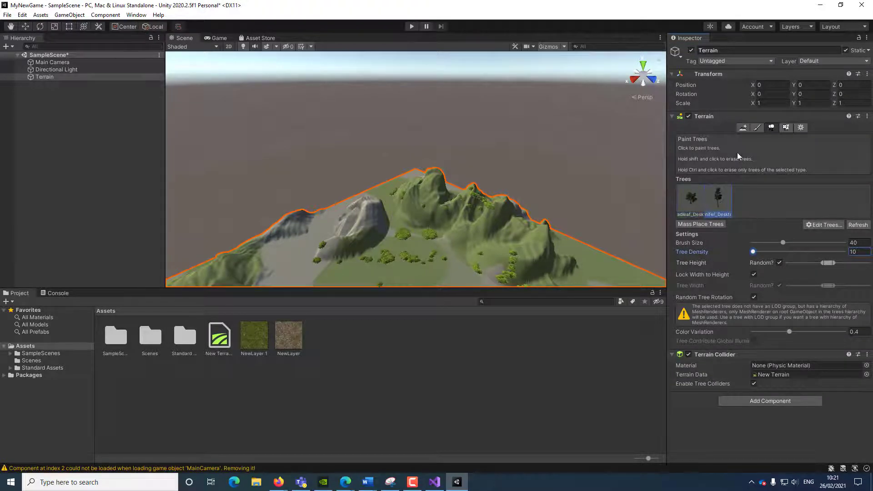
pyautogui.moveTo(410, 275); pyautogui.dragTo(342, 268)
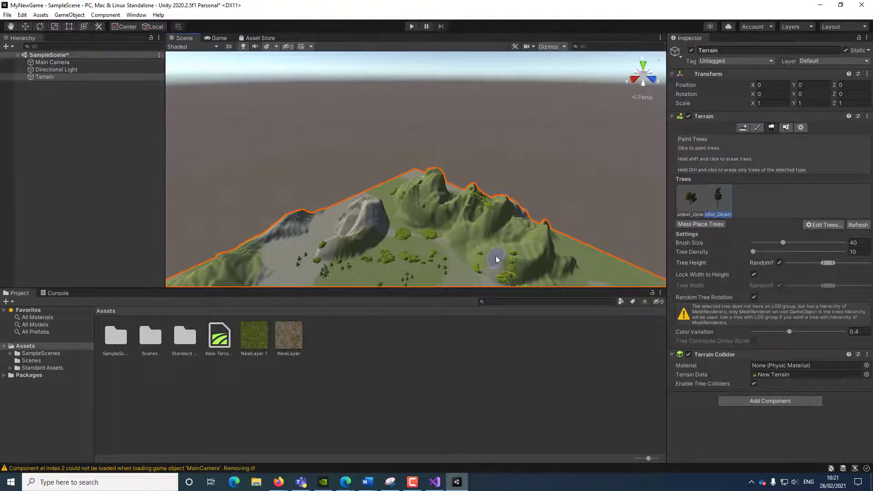
pyautogui.scroll(-5, 432, 241)
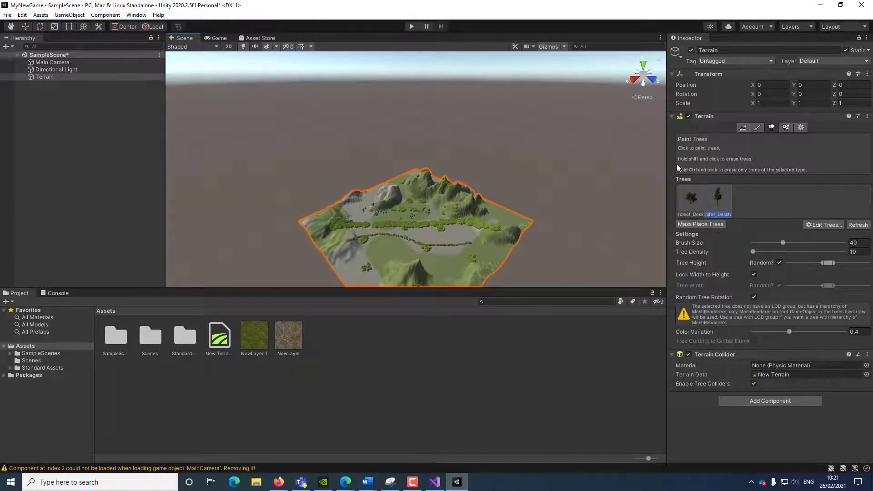
# In Paint Details, add GrassFrond01AlbedoAlpha, found by searching 'grass', as a grass texture.
pyautogui.click(786, 127)
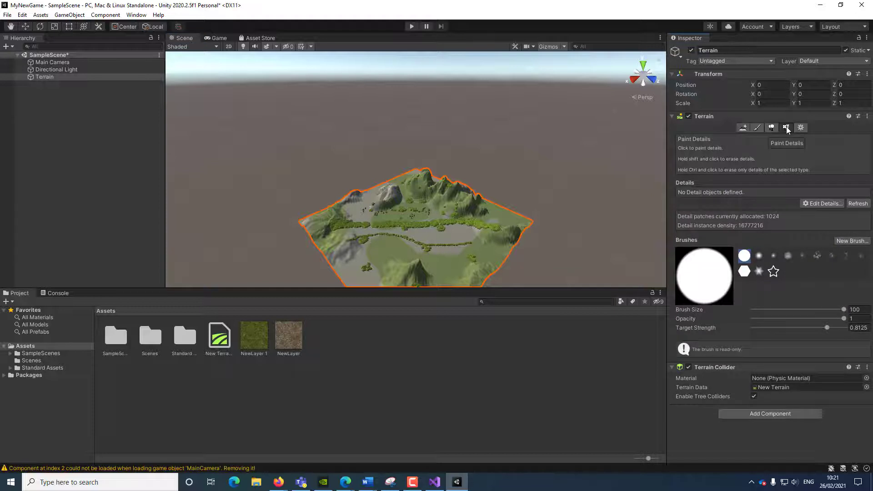
pyautogui.click(815, 205)
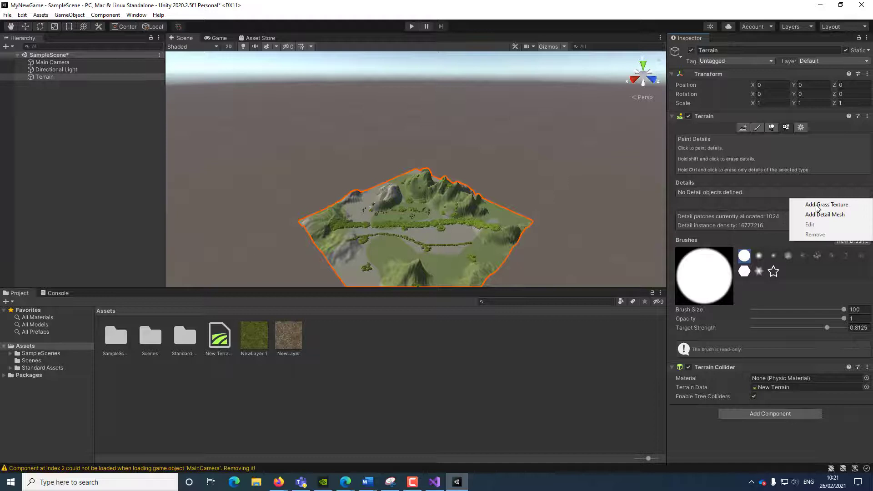
pyautogui.click(818, 205)
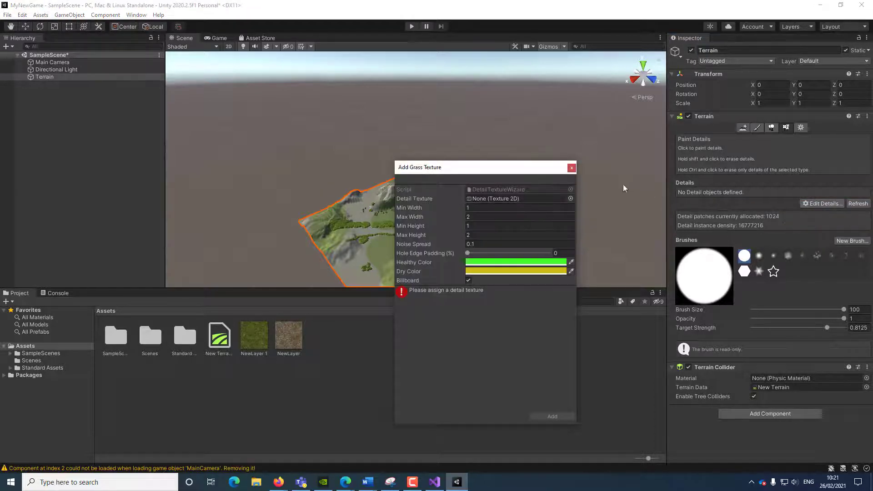
pyautogui.click(571, 199)
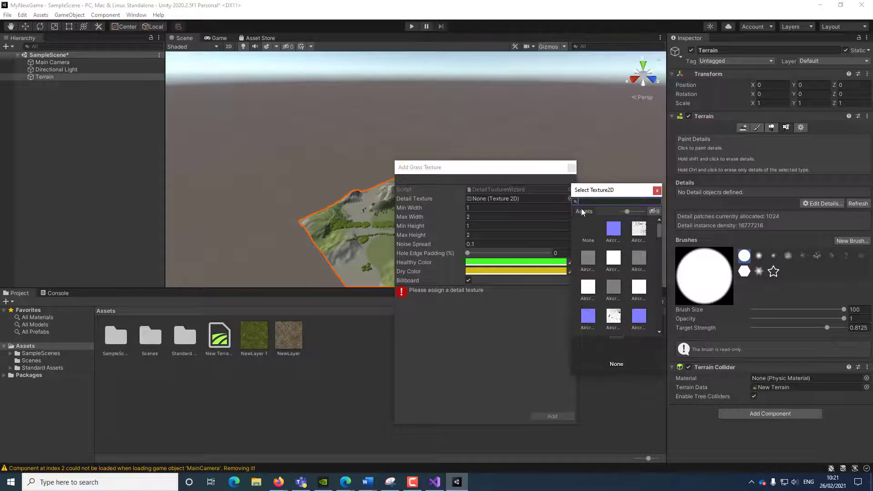
pyautogui.write('grass')
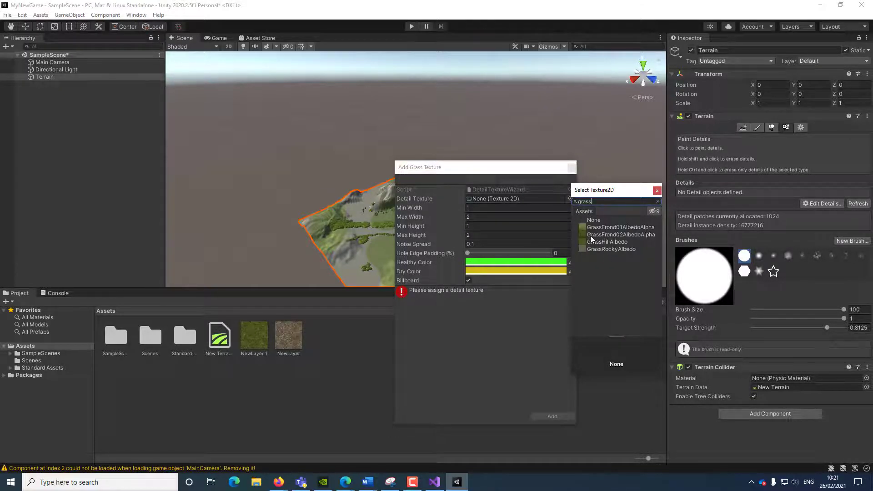
pyautogui.click(600, 228)
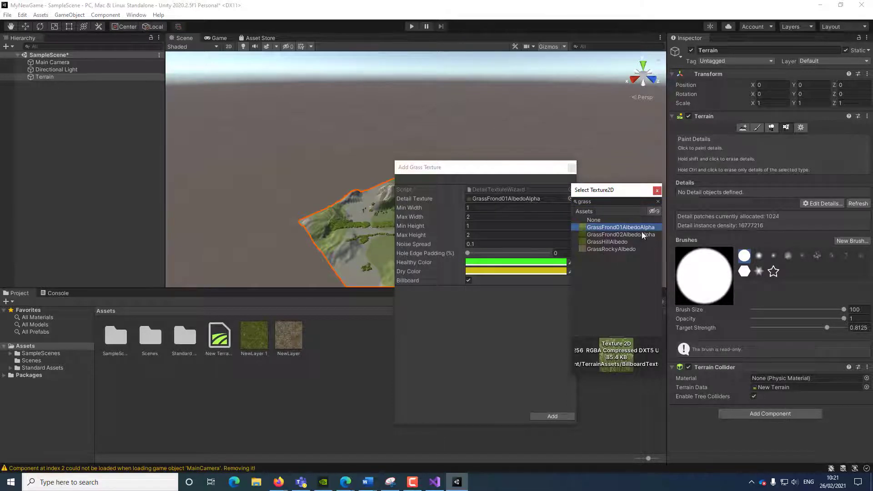
pyautogui.doubleClick(608, 228)
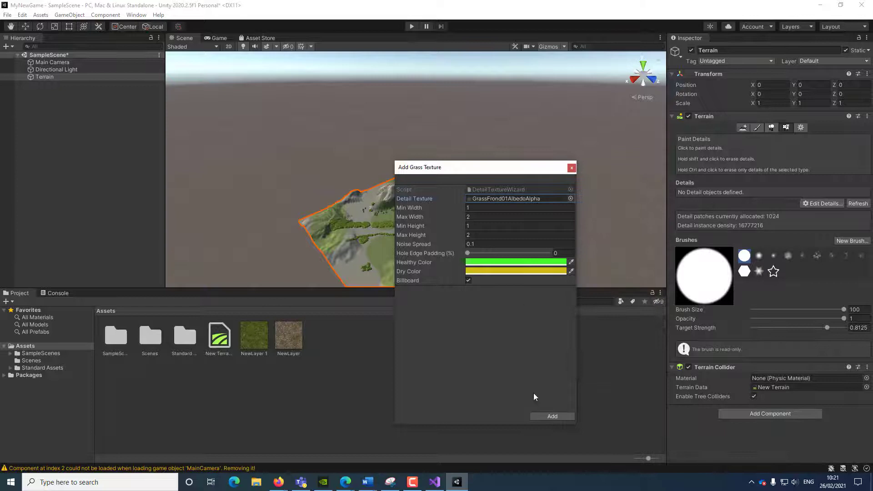
pyautogui.click(553, 416)
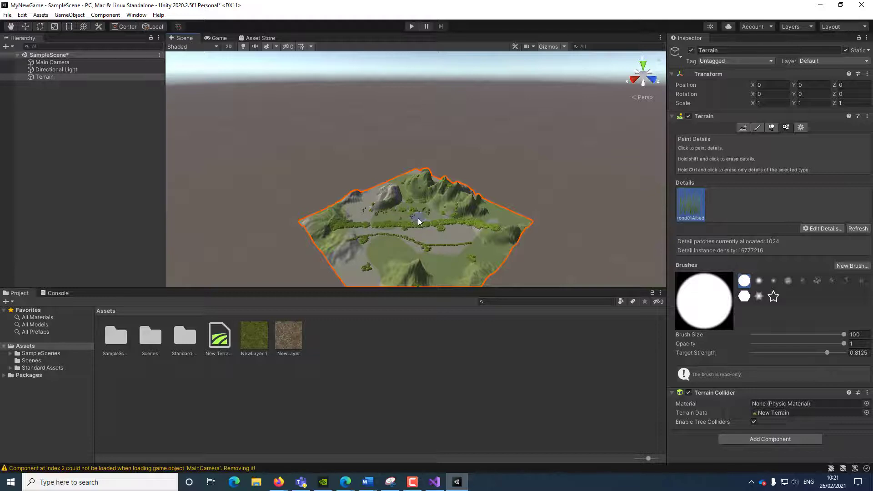
# Move the Main Camera to 456, 34, 223 and tilt it down to X rotation 18.546.
pyautogui.click(53, 61)
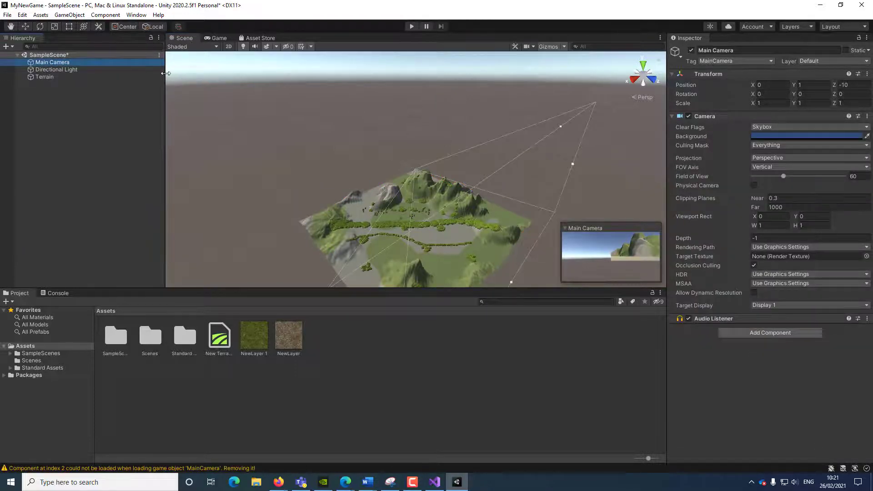
pyautogui.click(25, 26)
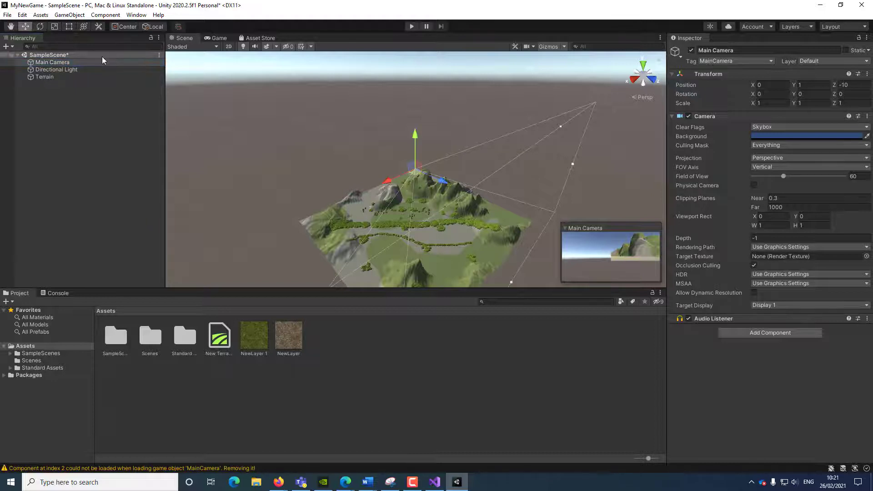
pyautogui.moveTo(387, 181); pyautogui.dragTo(353, 200)
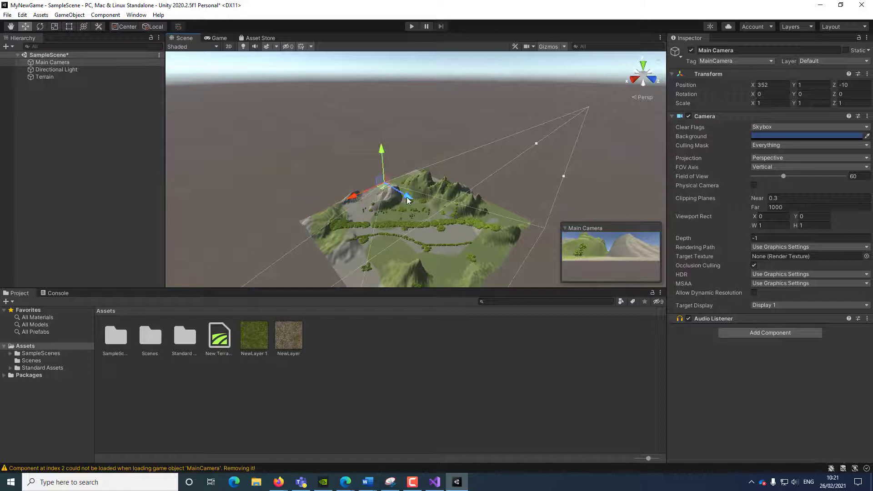
pyautogui.moveTo(408, 200); pyautogui.dragTo(411, 222)
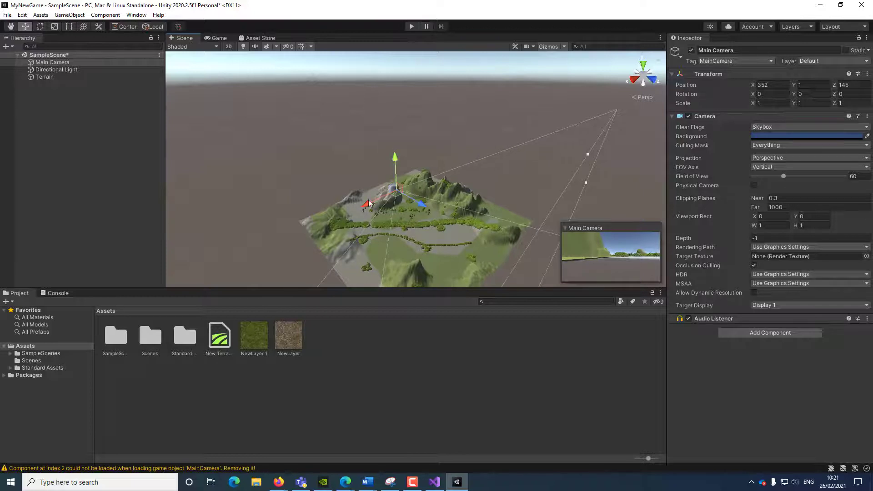
pyautogui.moveTo(369, 203); pyautogui.dragTo(404, 215)
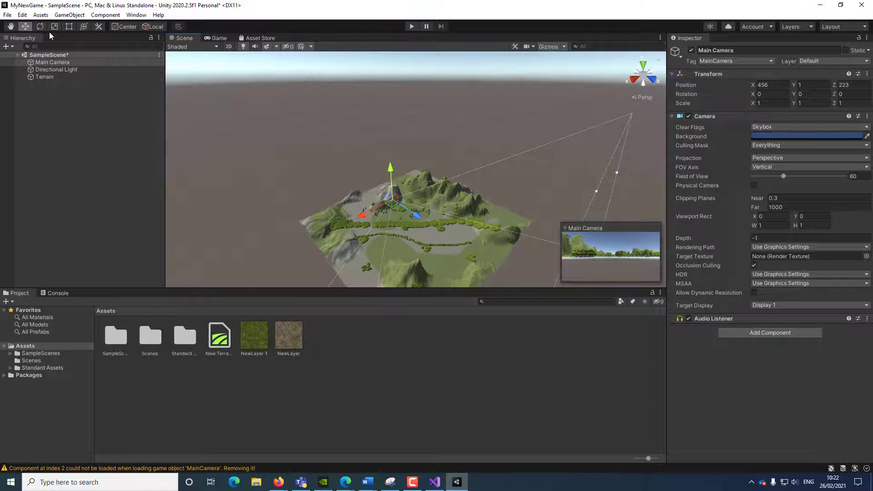
pyautogui.moveTo(391, 173)
pyautogui.mouseDown()
pyautogui.moveTo(391, 149)
pyautogui.moveTo(388, 169)
pyautogui.mouseUp()
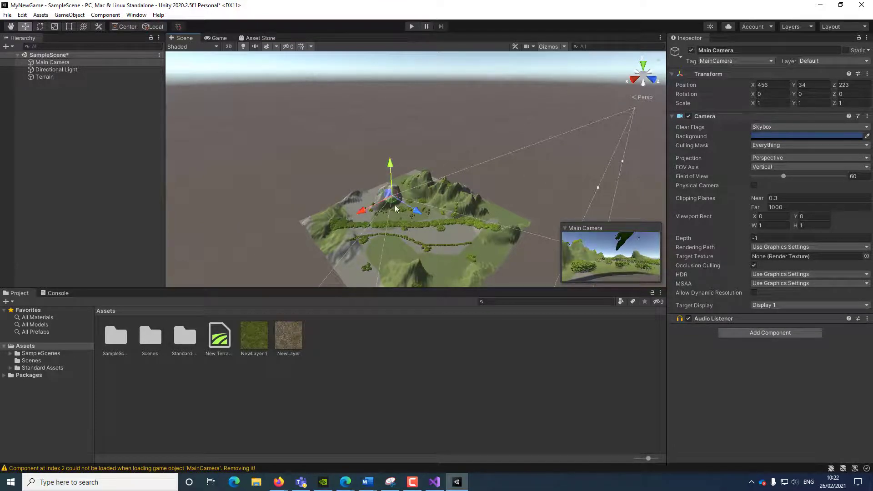
pyautogui.click(41, 28)
pyautogui.moveTo(406, 182); pyautogui.dragTo(247, 161)
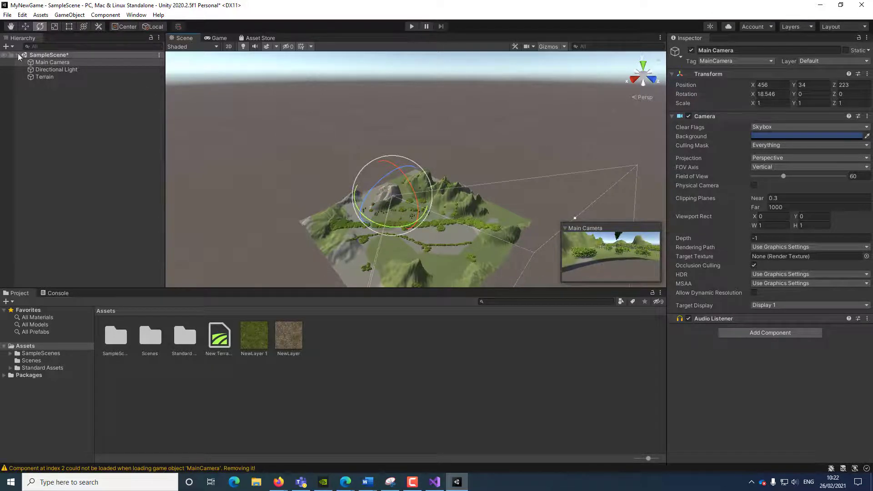
# Try to play, then open the CS0619 obsolete GUIText error in SimpleActivatorMenu.cs from the Console.
pyautogui.click(412, 26)
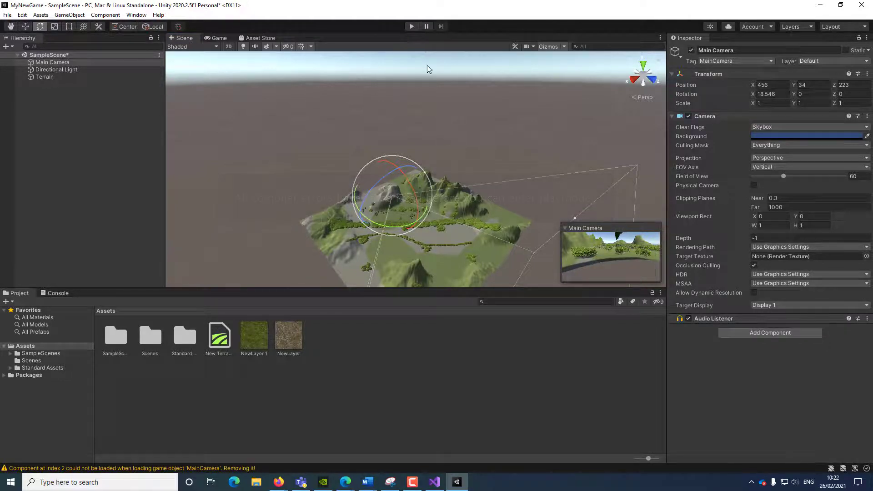
pyautogui.click(412, 26)
pyautogui.click(58, 294)
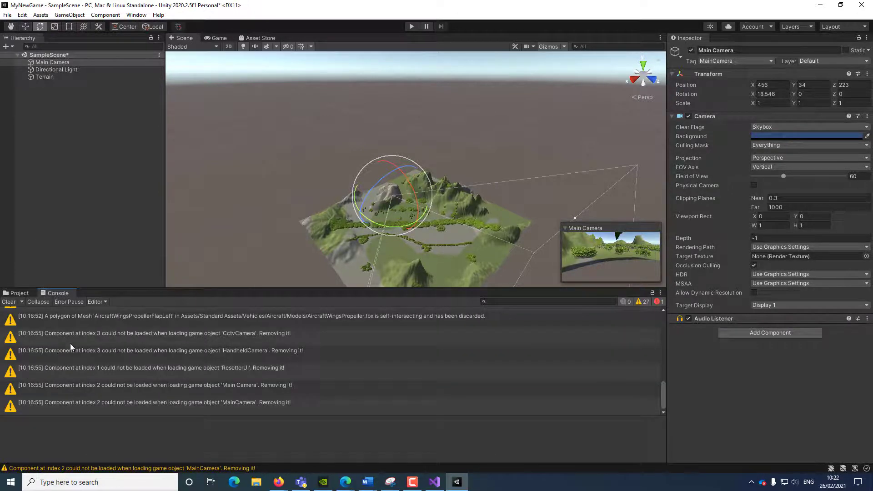
pyautogui.scroll(10, 77, 352)
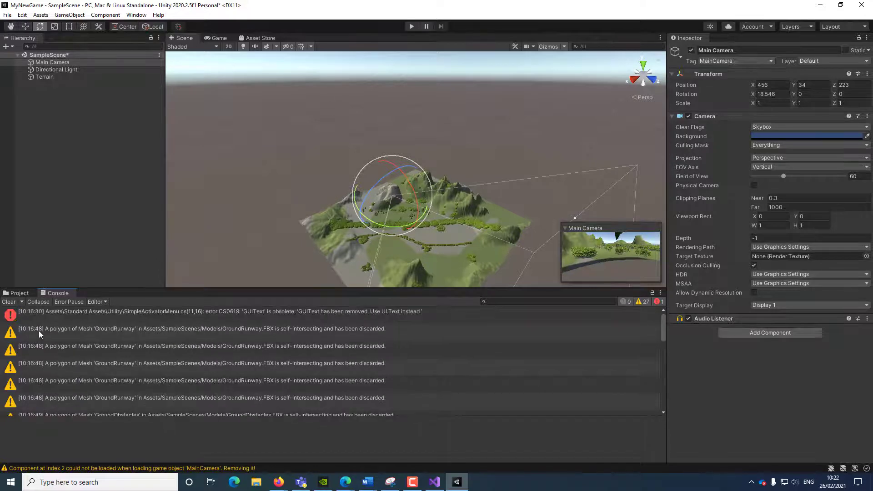
pyautogui.doubleClick(43, 320)
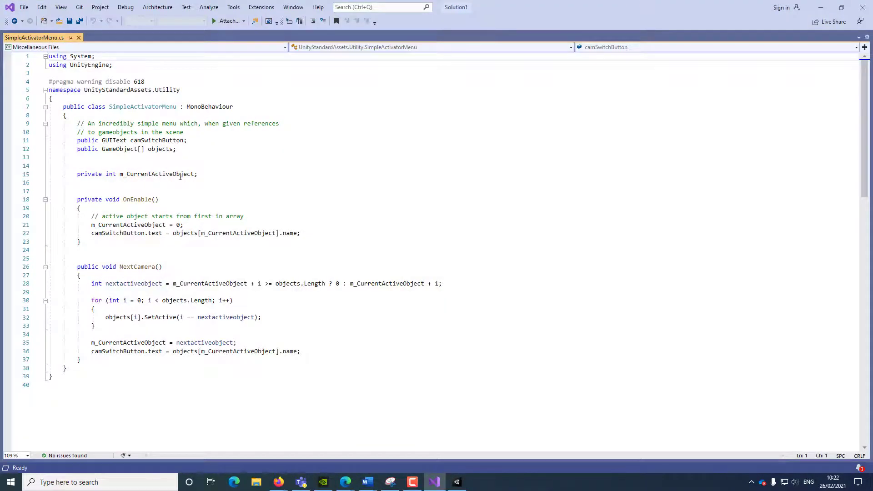
# Comment out lines 11, 22 and 36 of SimpleActivatorMenu.cs, then save and close the file.
pyautogui.click(70, 141)
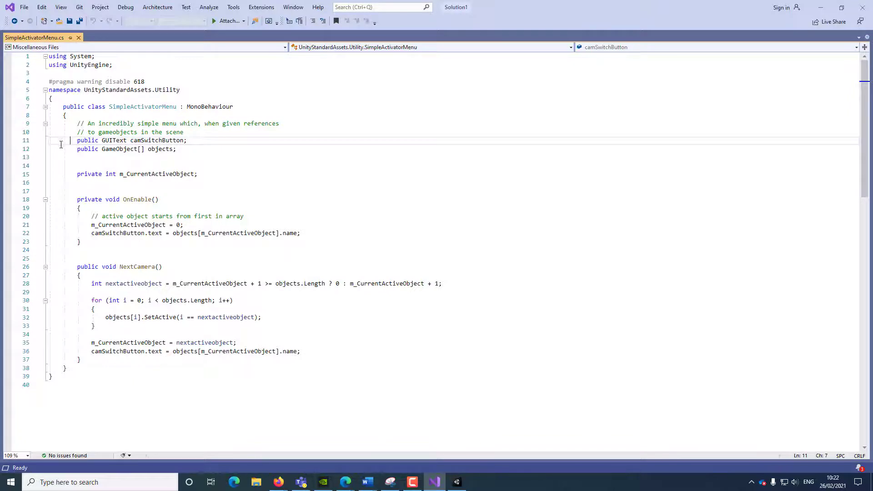
pyautogui.write('//')
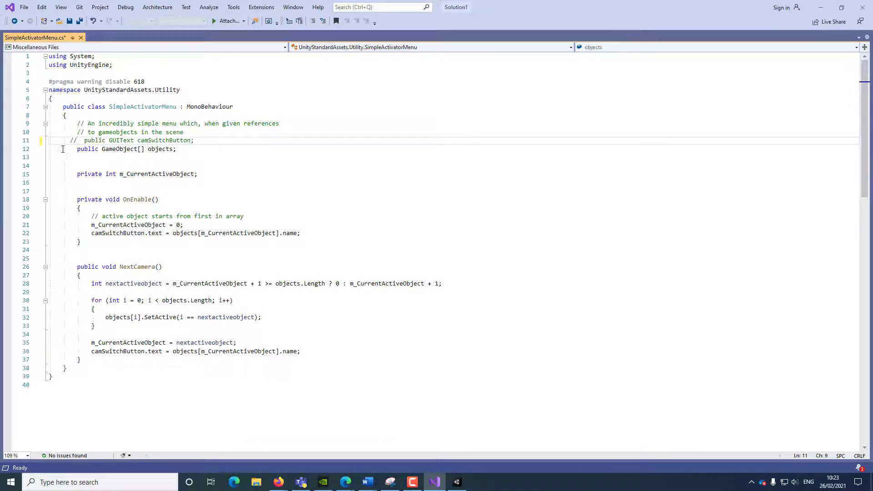
pyautogui.click(75, 233)
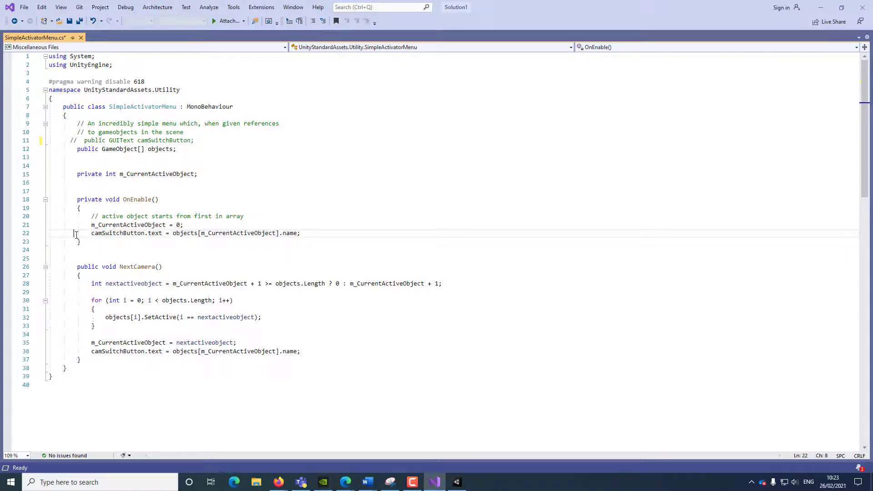
pyautogui.write('//')
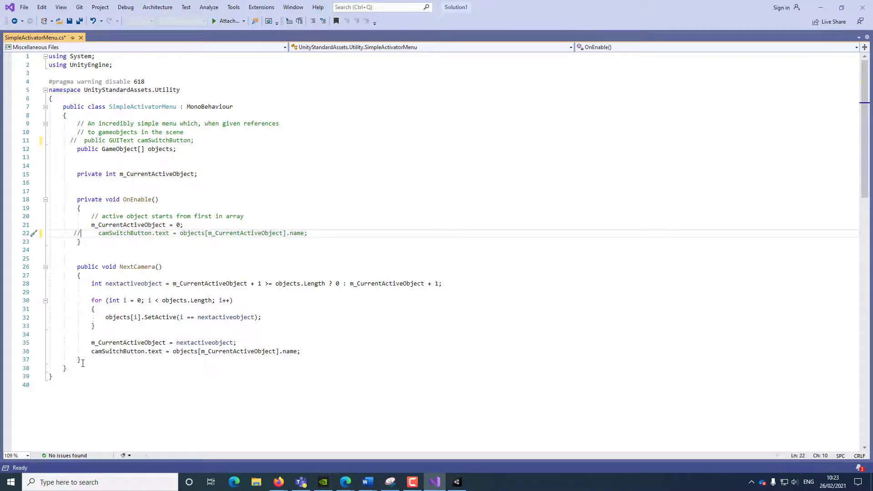
pyautogui.click(84, 351)
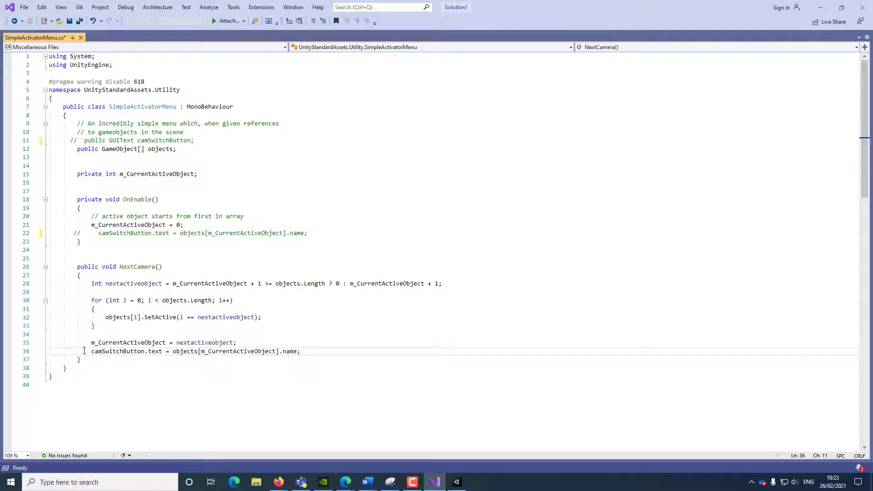
pyautogui.write('//')
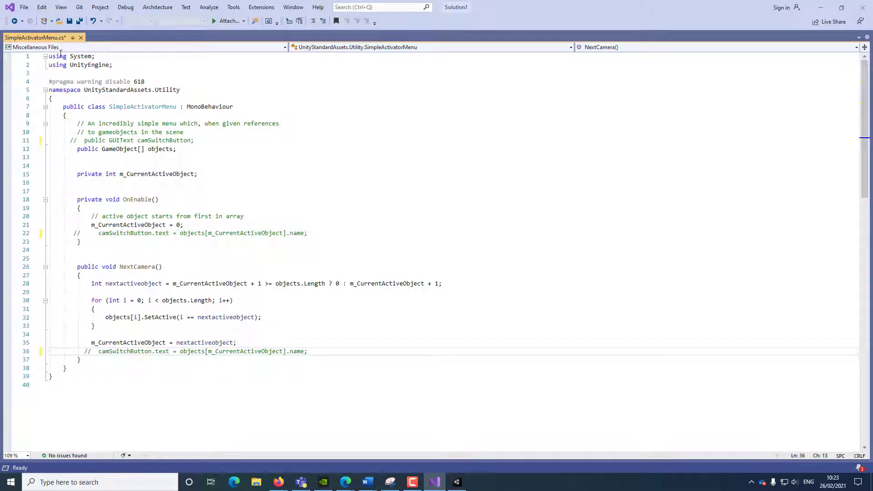
pyautogui.click(81, 22)
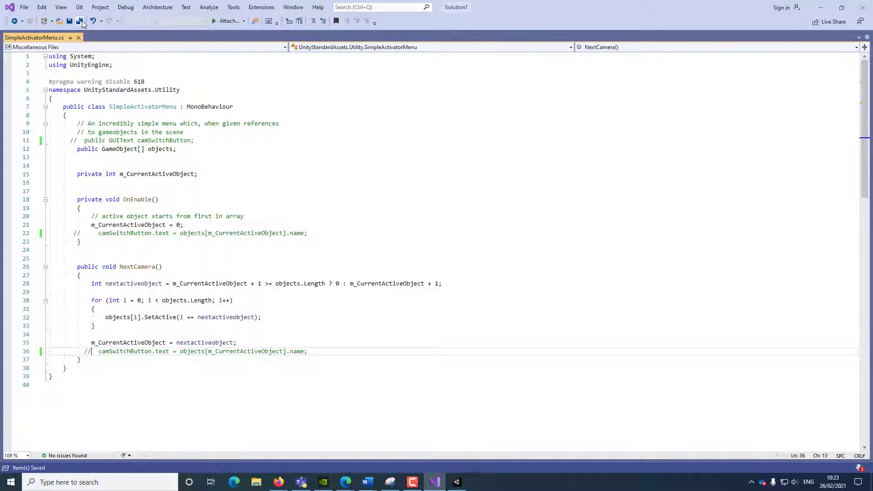
pyautogui.click(78, 38)
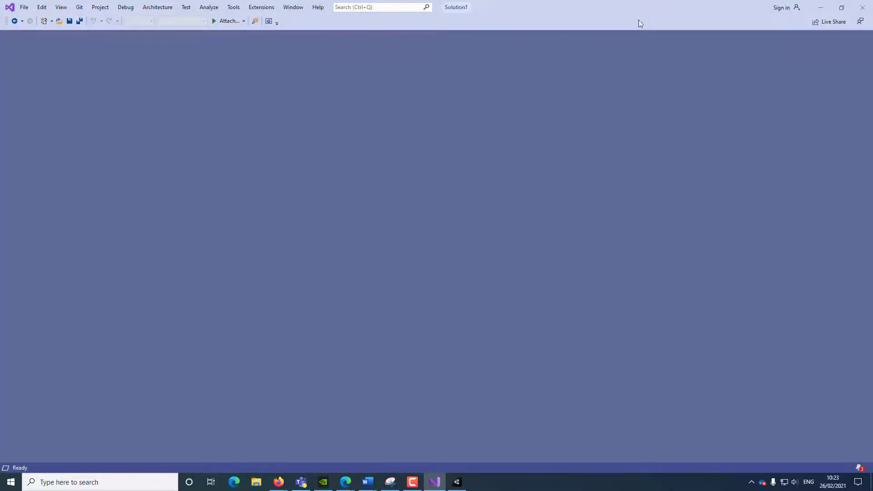
# Back in Unity, clear the Console, then play and stop the scene error-free.
pyautogui.click(821, 7)
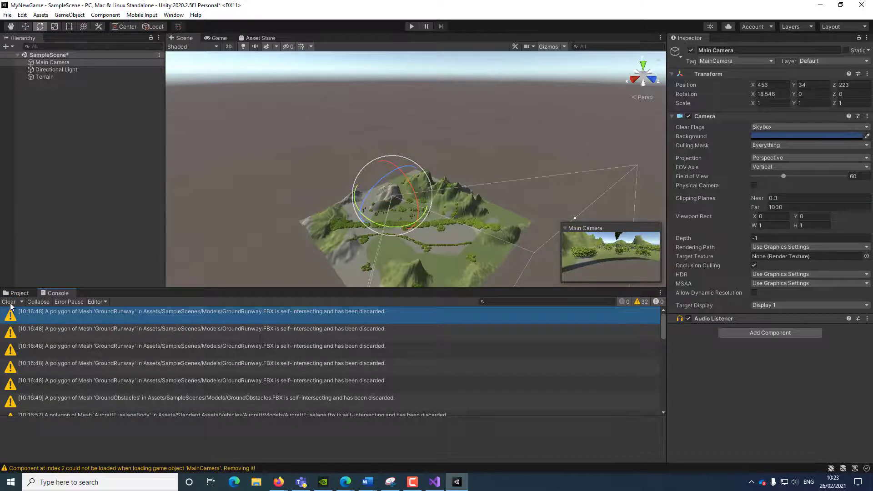
pyautogui.click(10, 302)
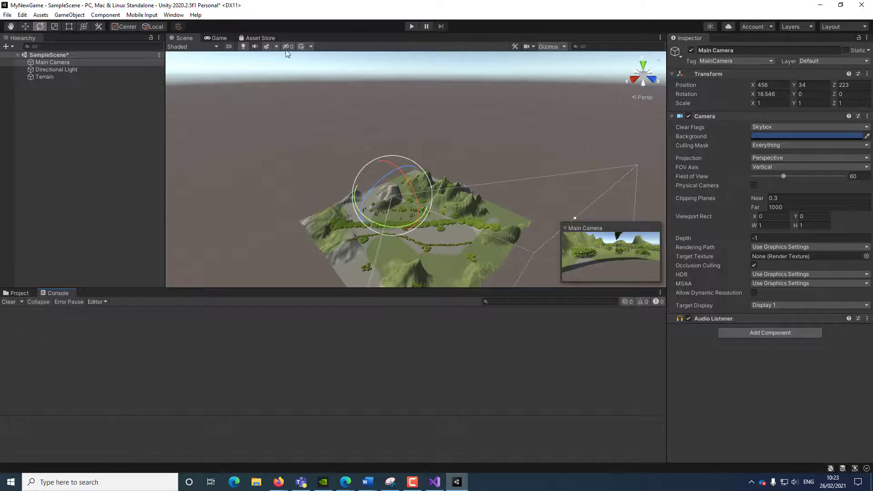
pyautogui.click(412, 27)
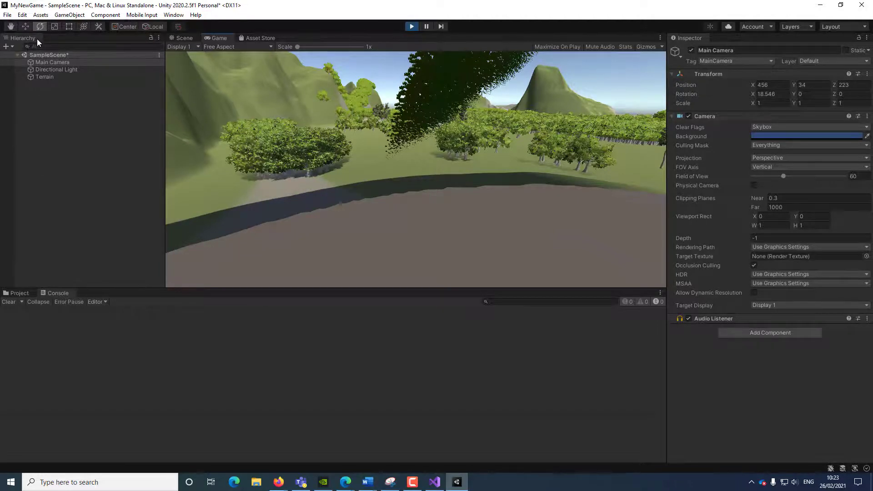
pyautogui.click(408, 28)
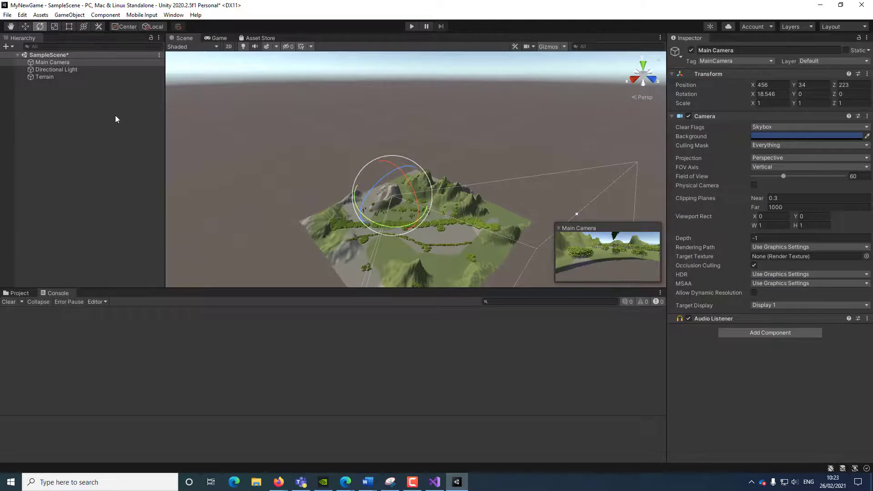
# Move the Main Camera to 566, 36, 215 and play the scene to view the grass.
pyautogui.click(25, 26)
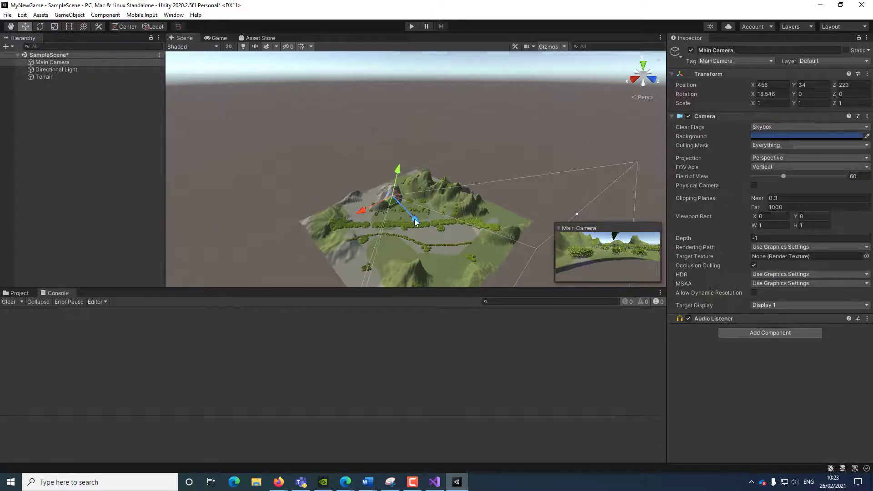
pyautogui.moveTo(415, 222)
pyautogui.mouseDown()
pyautogui.moveTo(422, 222)
pyautogui.moveTo(407, 221)
pyautogui.mouseUp()
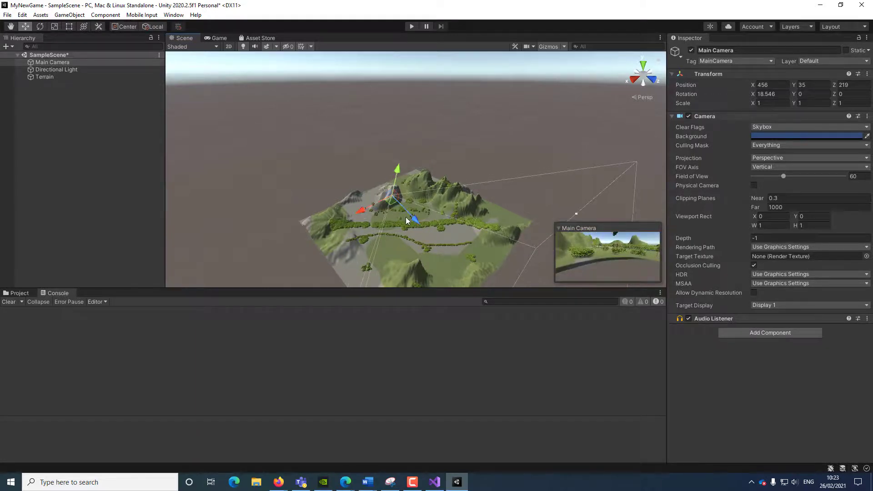
pyautogui.moveTo(358, 214); pyautogui.dragTo(348, 219)
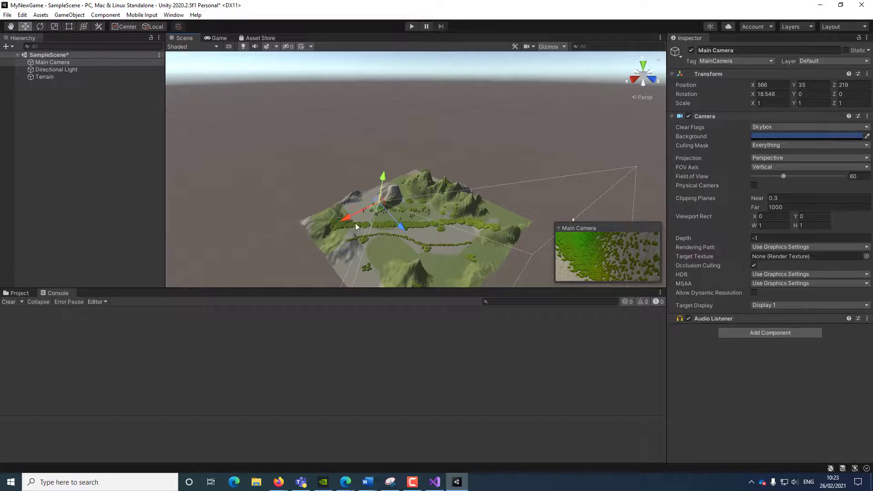
pyautogui.moveTo(403, 229); pyautogui.dragTo(399, 228)
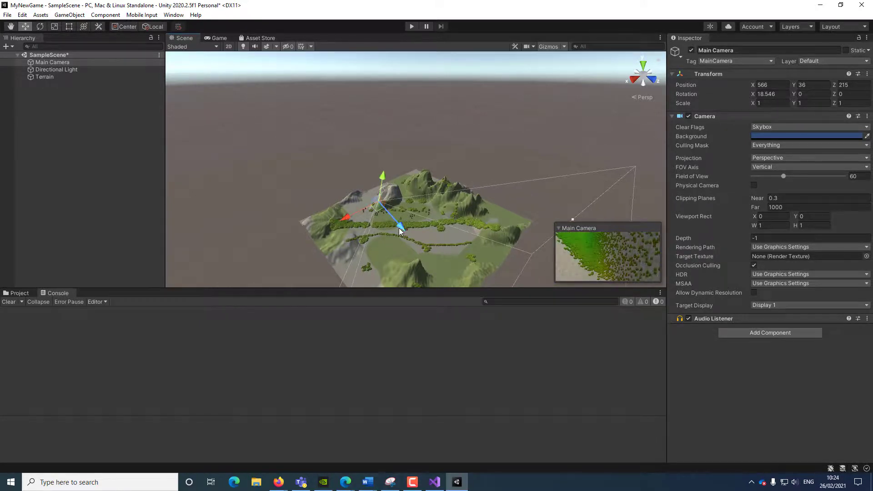
pyautogui.click(407, 25)
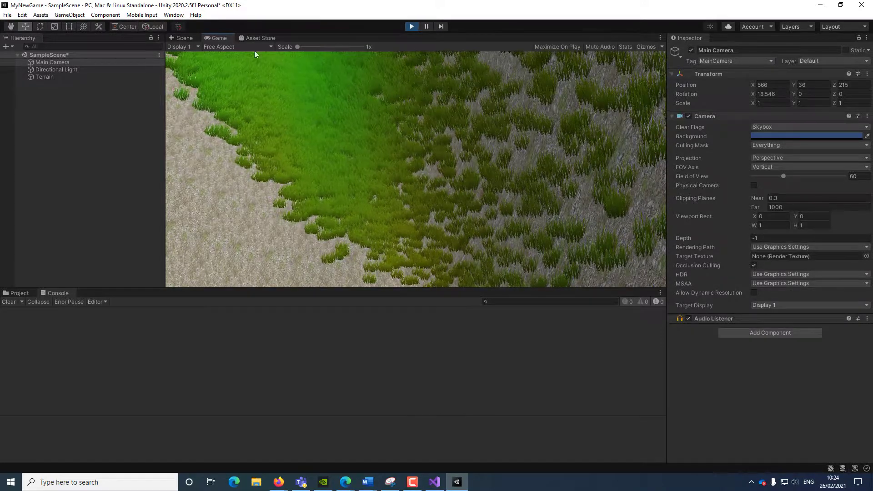
# Exit Play mode so the Scene view again shows the sculpted terrain with trees and grass.
pyautogui.click(411, 27)
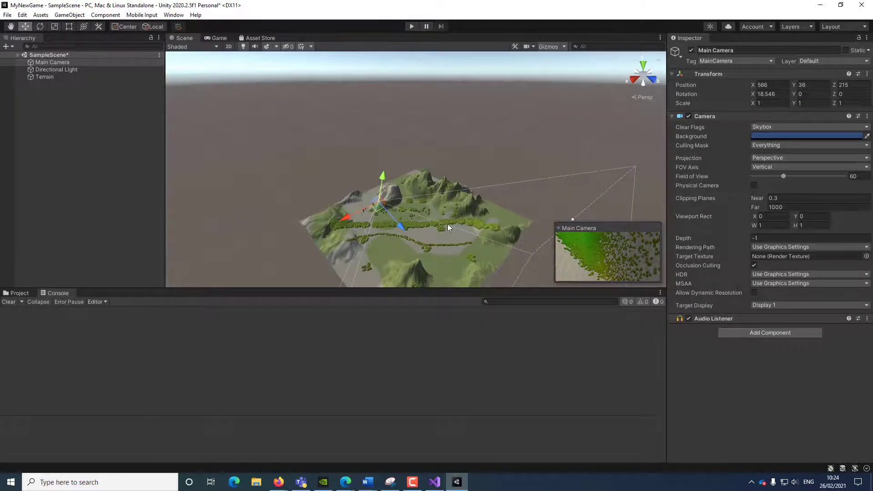